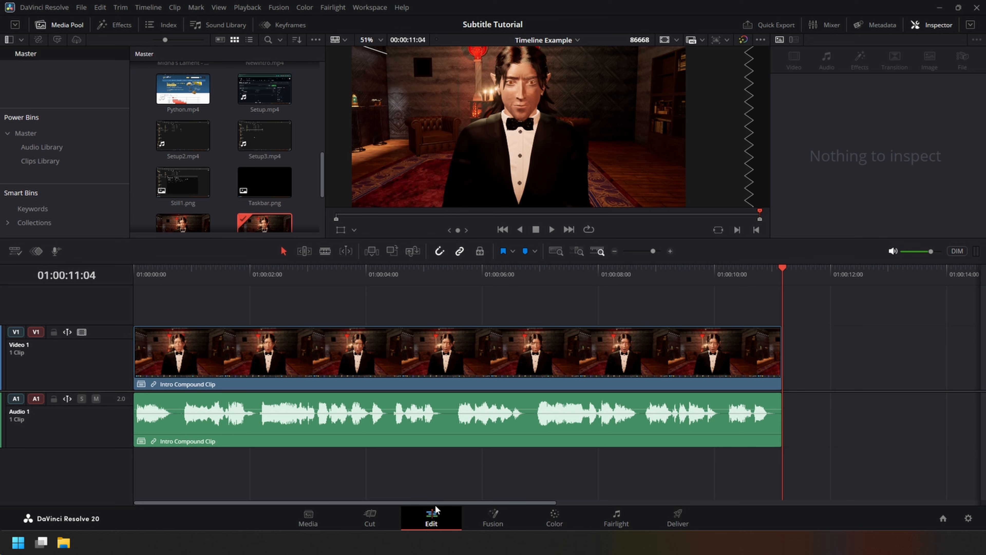
# Add a new empty video track above Video 1 in the timeline.
pyautogui.rightClick(79, 361)
pyautogui.click(124, 364)
pyautogui.scroll(2, 191, 310)
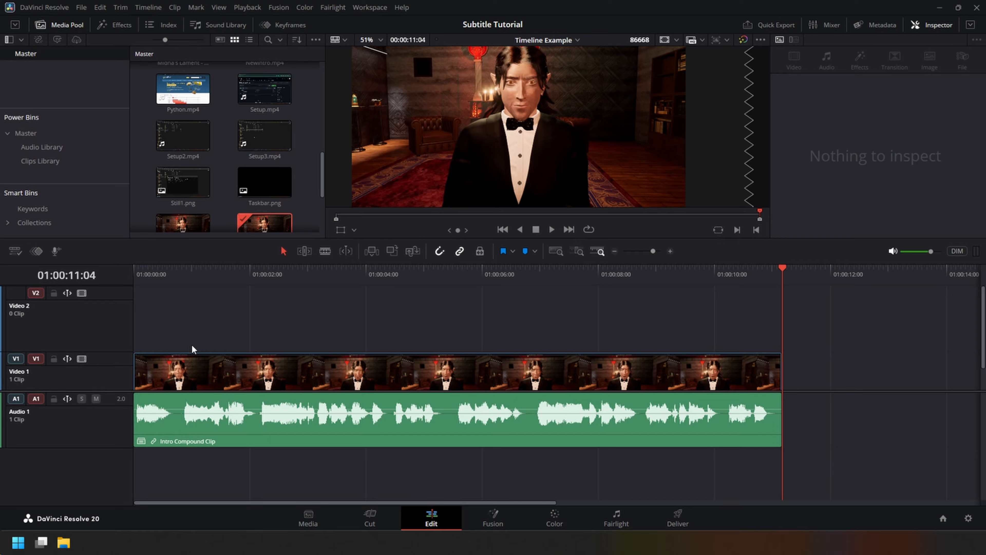
pyautogui.rightClick(71, 320)
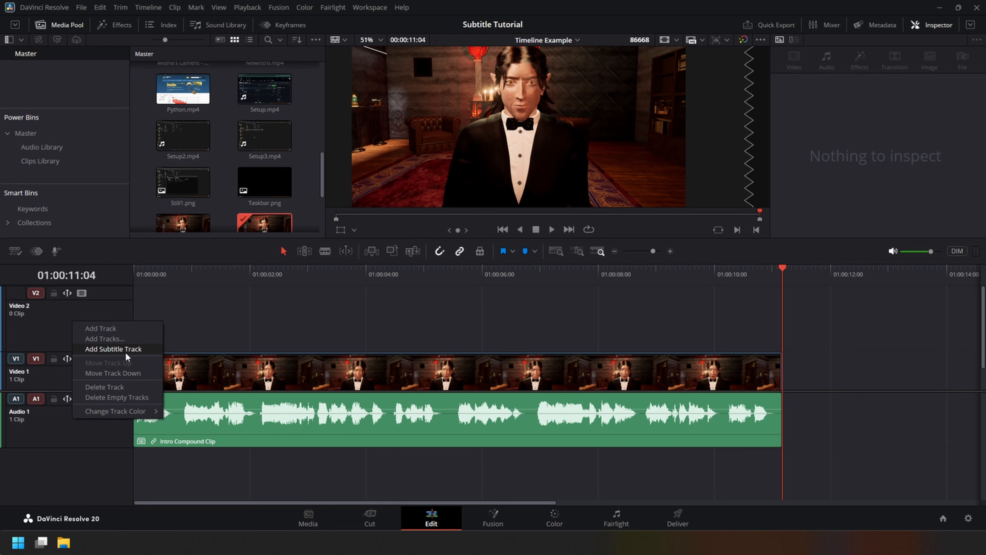
pyautogui.click(44, 311)
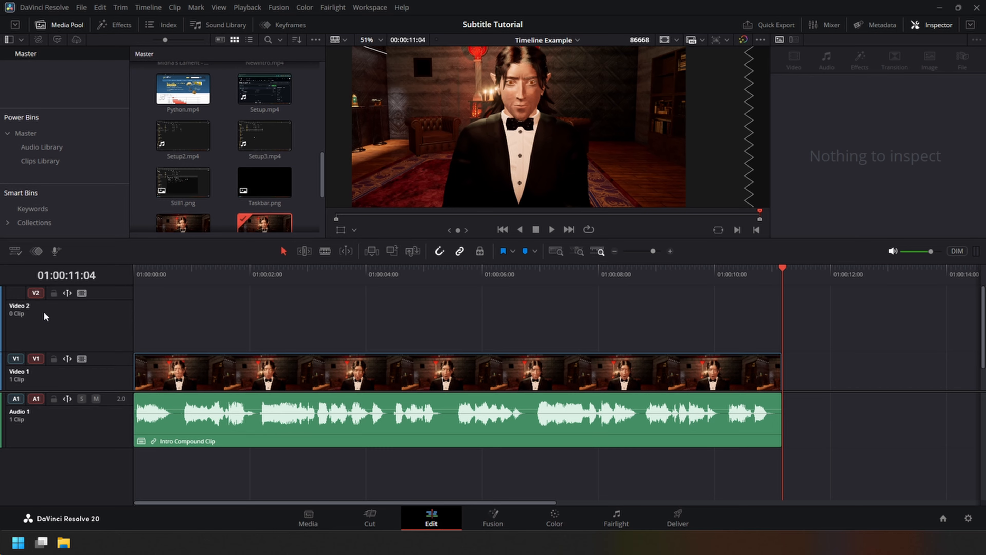
# Search the effects for "text" and place a Text+ title on the Video 2 track, starting a little after 01:00:02:00.
pyautogui.click(119, 29)
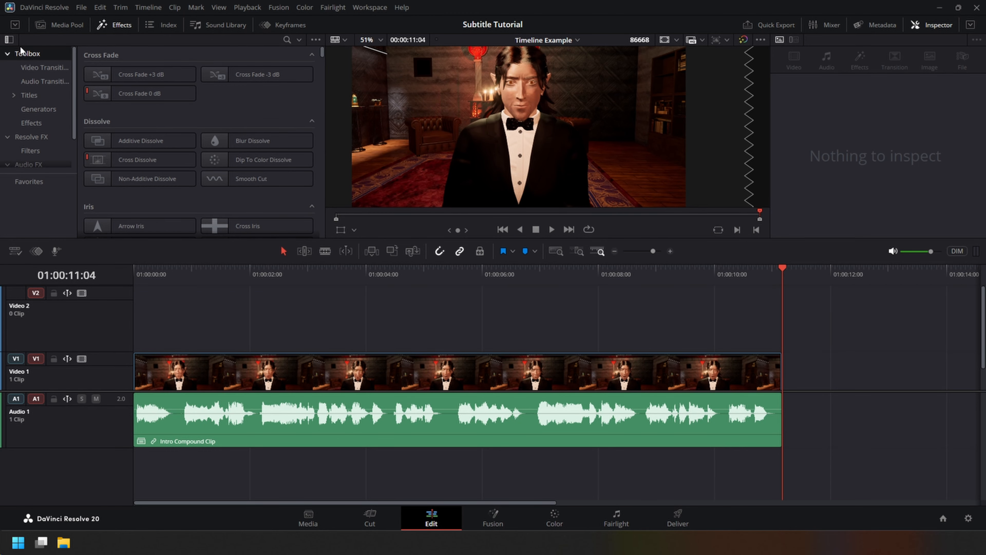
pyautogui.click(287, 40)
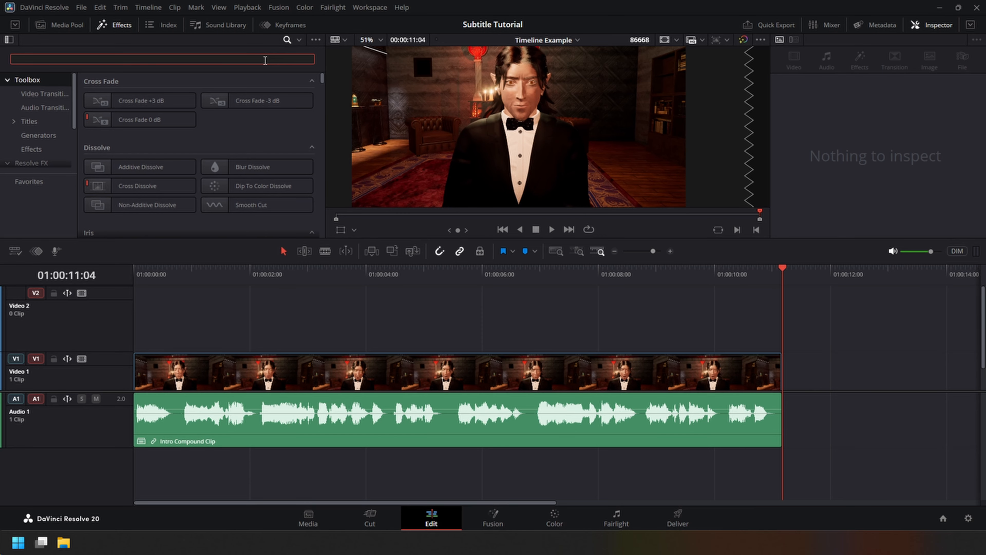
pyautogui.write('text')
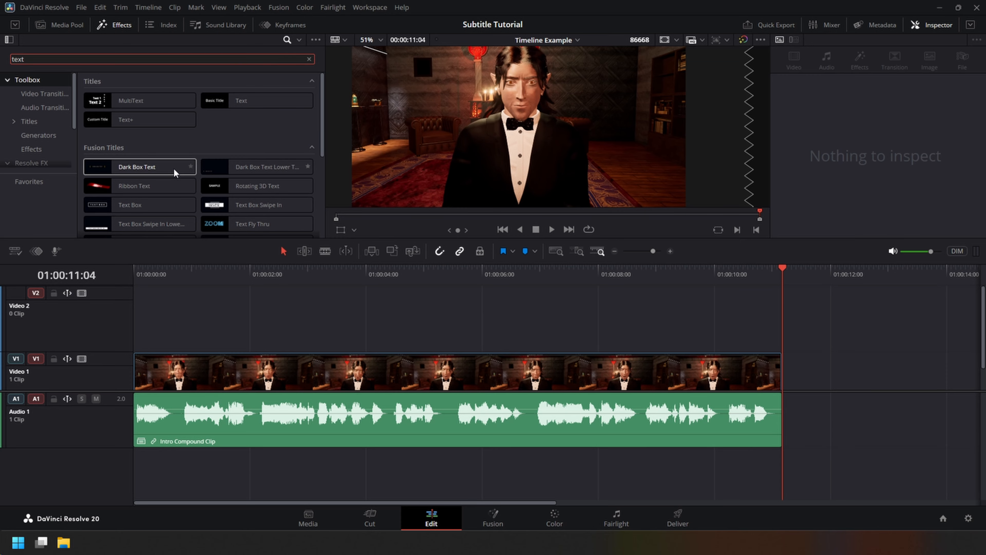
pyautogui.moveTo(126, 119); pyautogui.dragTo(268, 309)
pyautogui.click(364, 302)
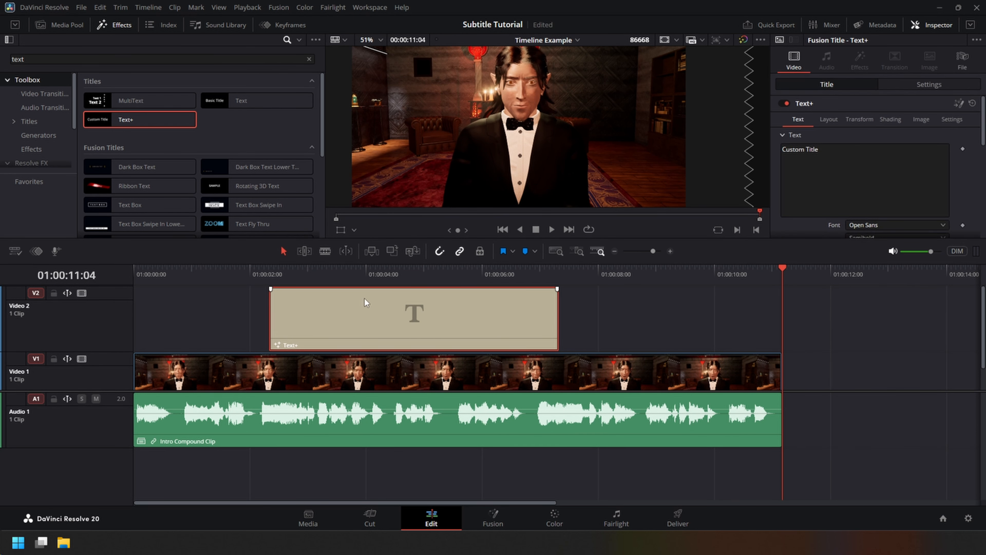
# Replace the title's text with the placeholder "TEstspdgjsdpogjsd" and preview it at 01:00:04:12.
pyautogui.click(848, 163)
pyautogui.write('TEs')
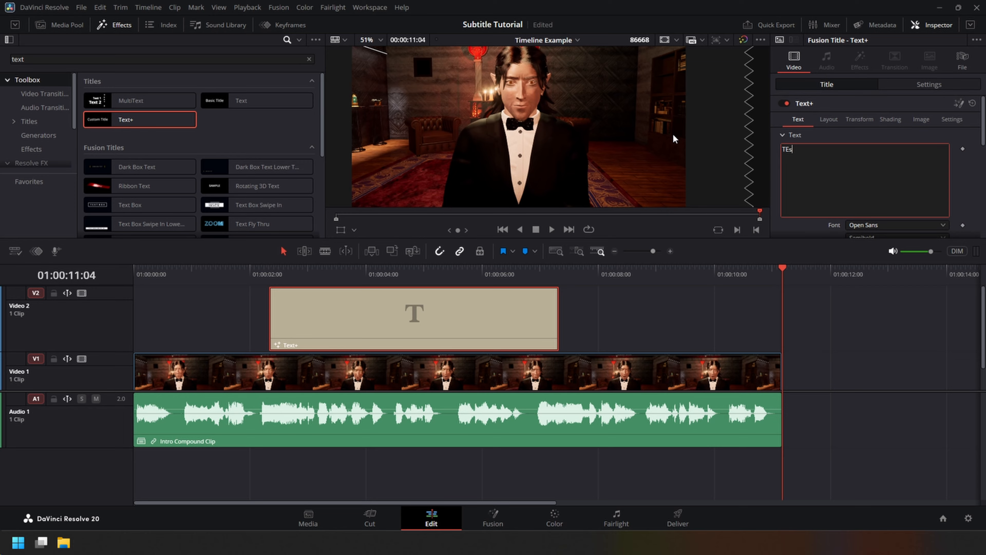
pyautogui.write('tspdgjsdpogjsd')
pyautogui.scroll(-2, 672, 133)
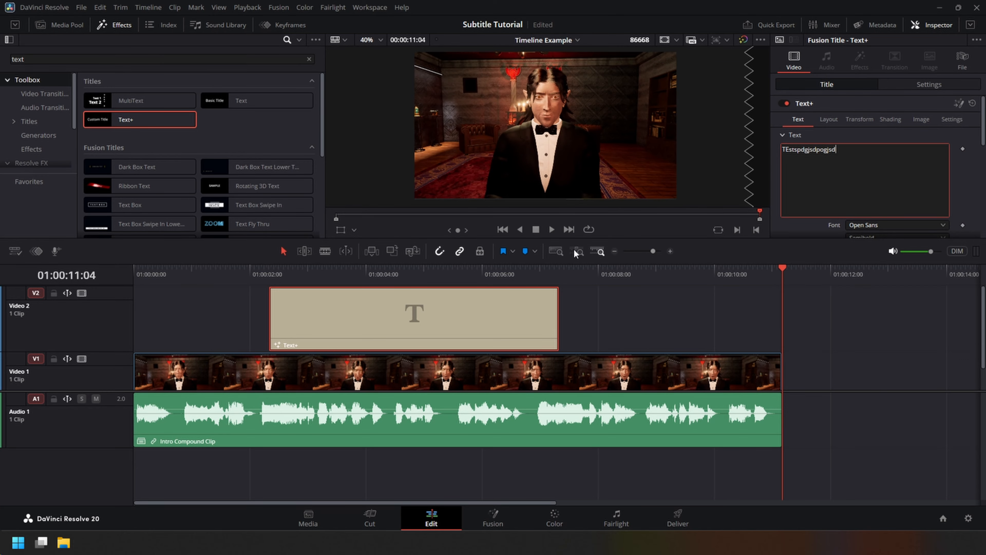
pyautogui.click(396, 273)
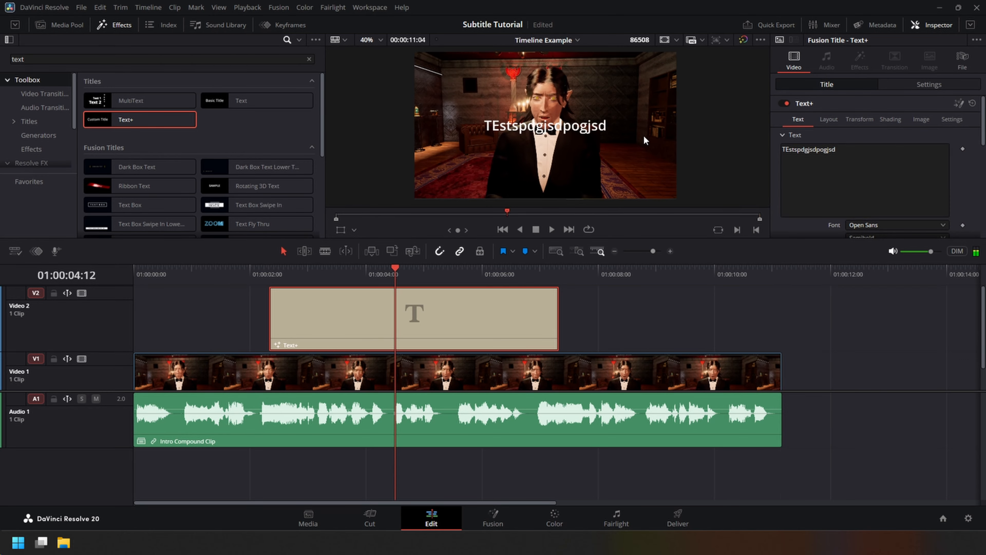
pyautogui.scroll(2, 643, 189)
# Set the Text+ title's font to Cooper Black.
pyautogui.scroll(-1, 947, 113)
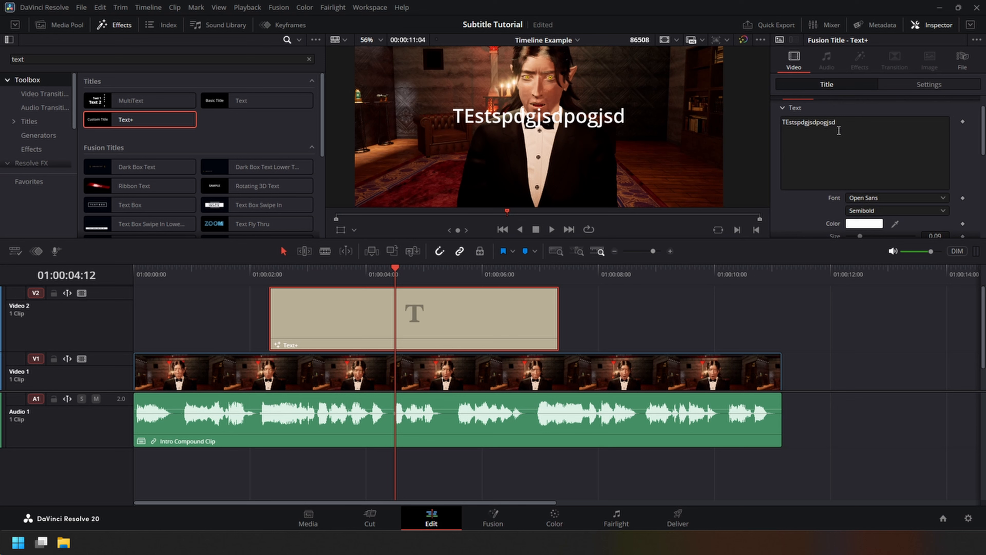
pyautogui.scroll(-2, 932, 163)
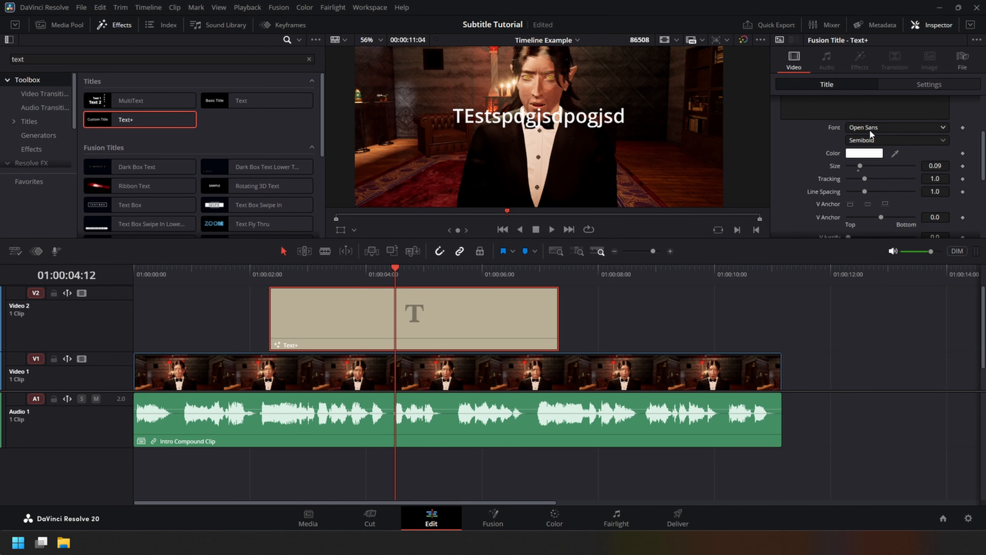
pyautogui.click(868, 128)
pyautogui.scroll(10, 868, 130)
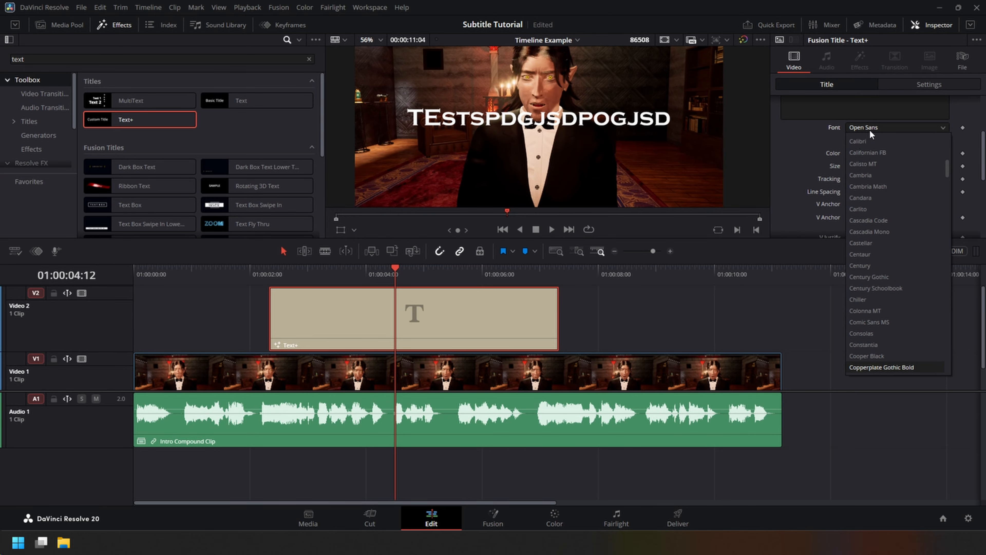
pyautogui.click(871, 356)
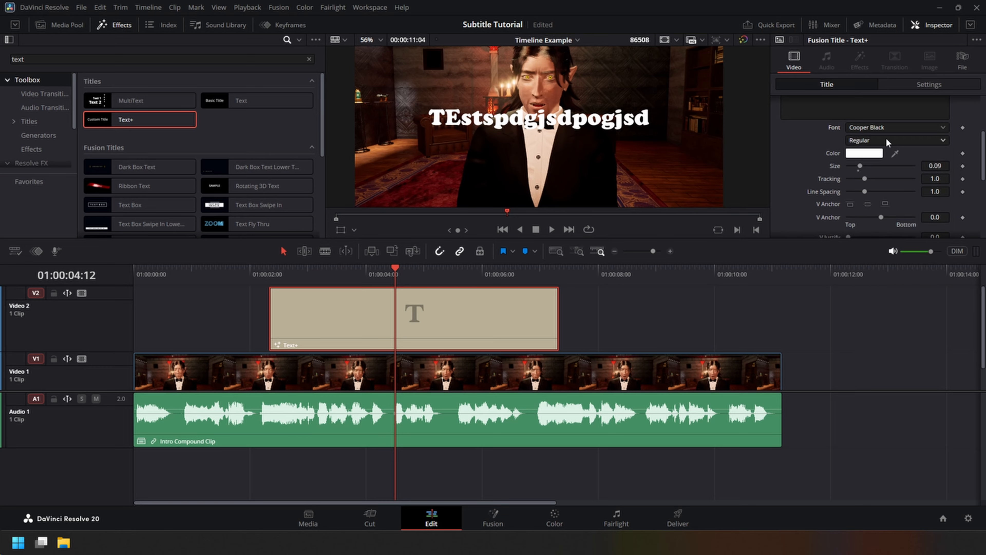
# Enable the Red Outline shading element (element 2) on the Text+ title.
pyautogui.scroll(3, 976, 166)
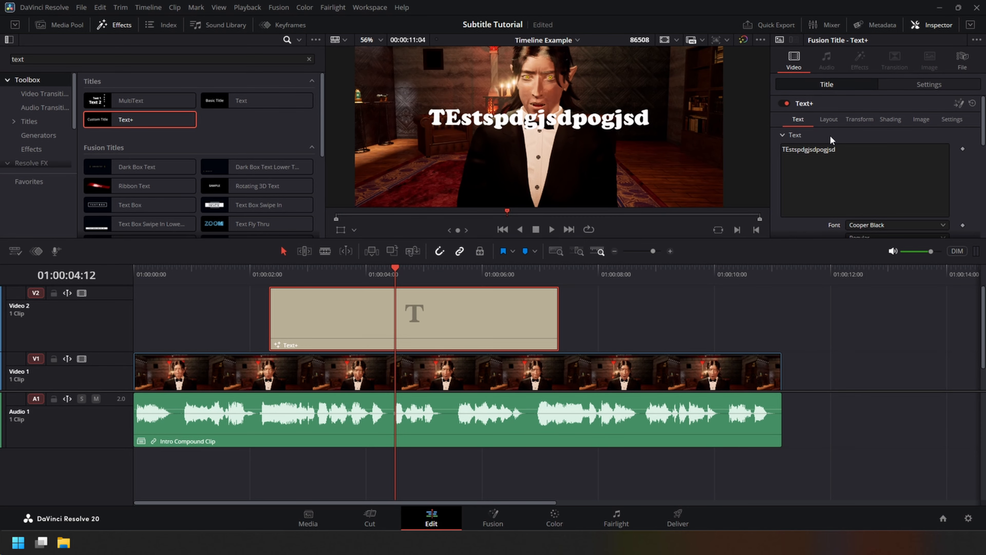
pyautogui.click(890, 119)
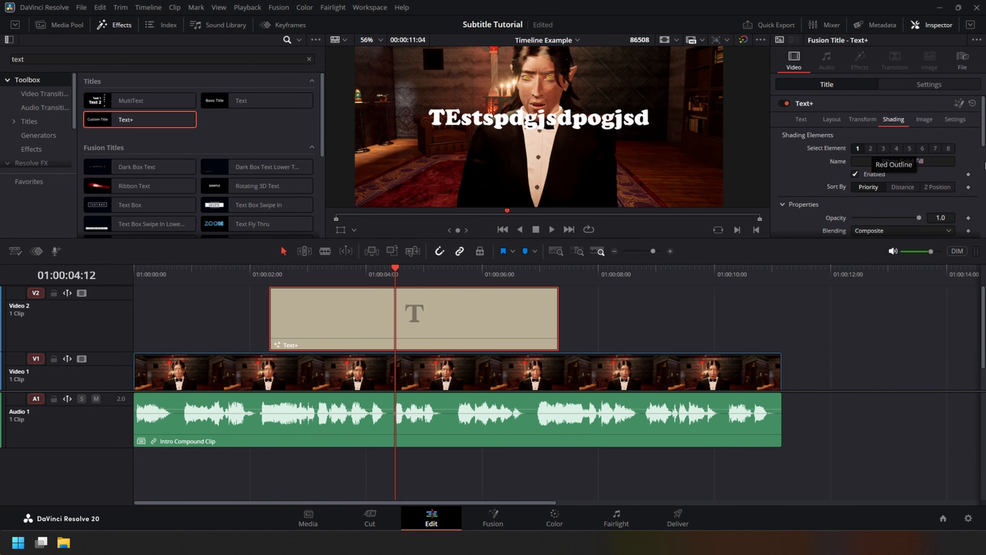
pyautogui.scroll(-7, 970, 156)
pyautogui.scroll(3, 970, 157)
pyautogui.scroll(4, 984, 184)
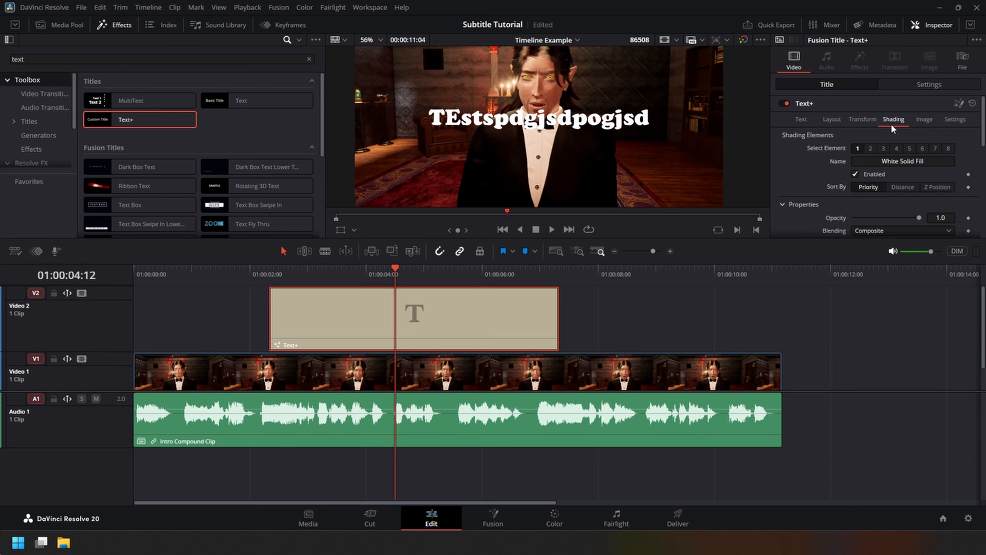
pyautogui.click(870, 149)
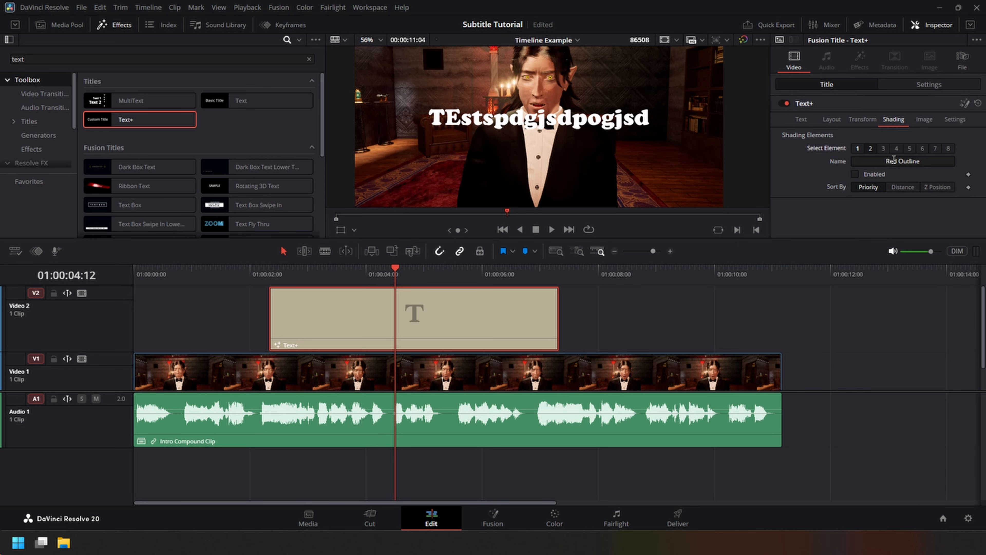
pyautogui.click(889, 173)
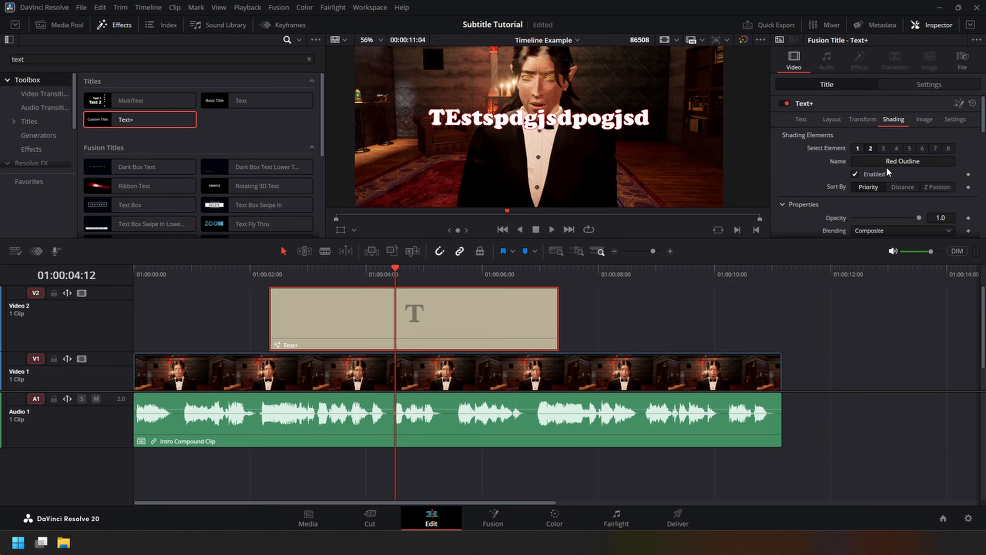
pyautogui.click(865, 175)
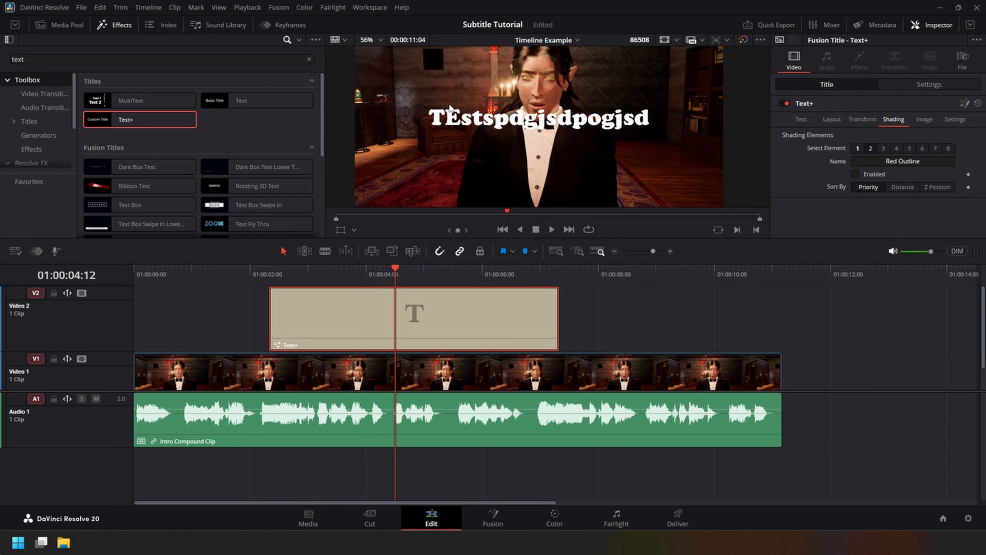
pyautogui.click(855, 177)
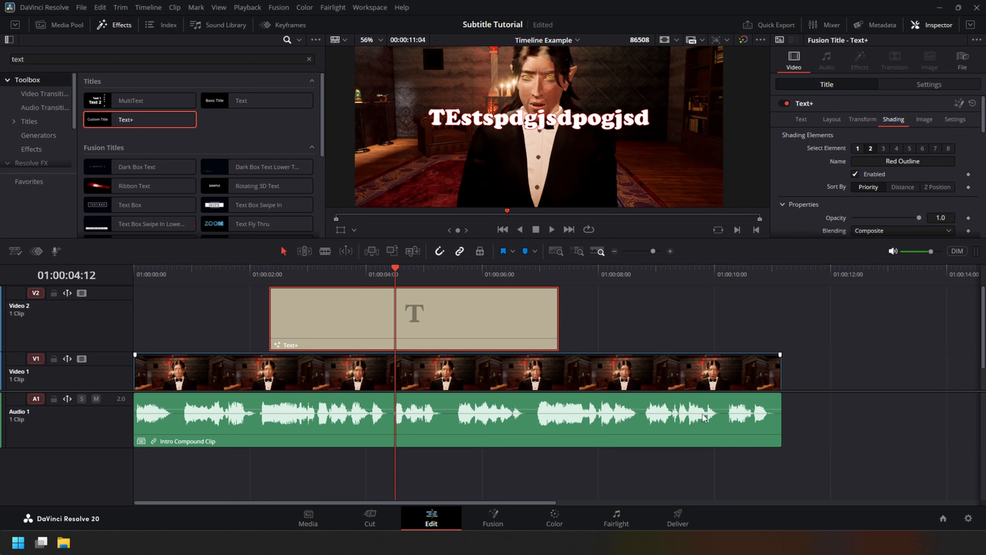
# Move the Text+ title to the start of the timeline and shorten it to cover only the first spoken phrase.
pyautogui.moveTo(782, 543)
pyautogui.click(749, 337)
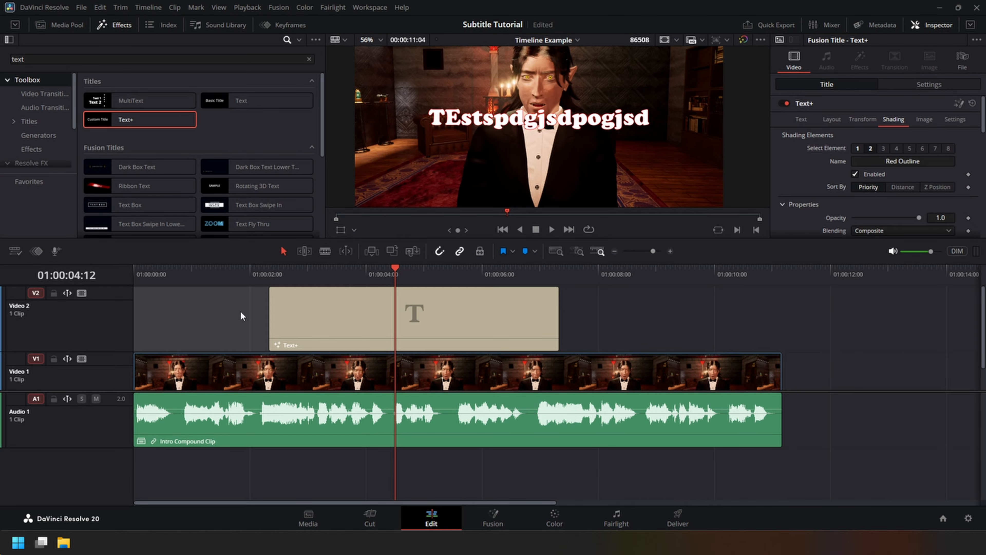
pyautogui.click(384, 348)
pyautogui.scroll(5, 891, 117)
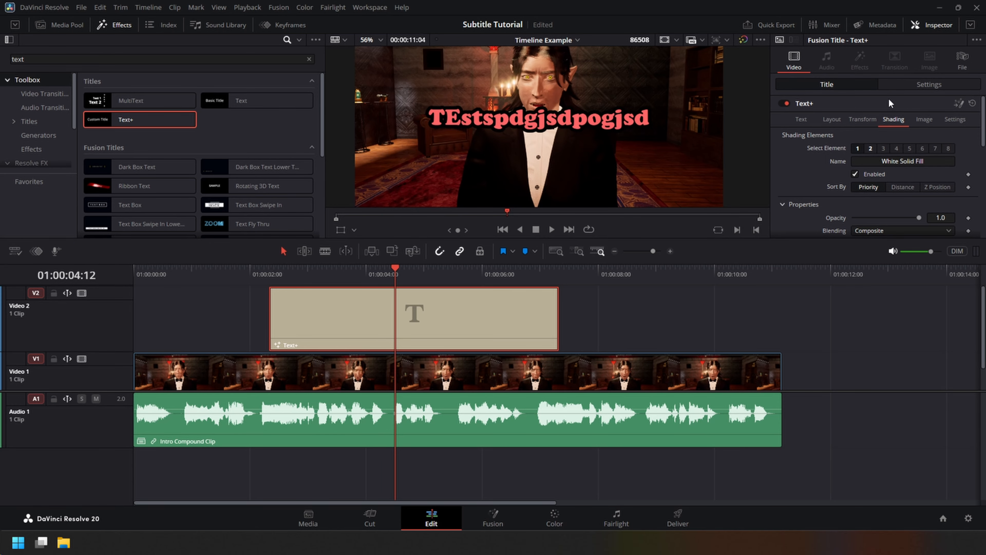
pyautogui.scroll(-2, 755, 299)
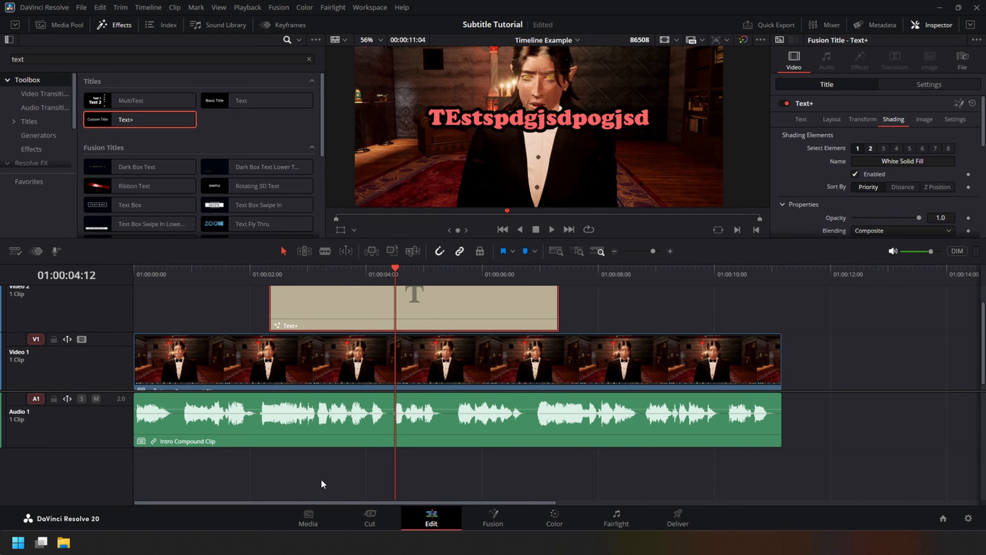
pyautogui.scroll(2, 330, 476)
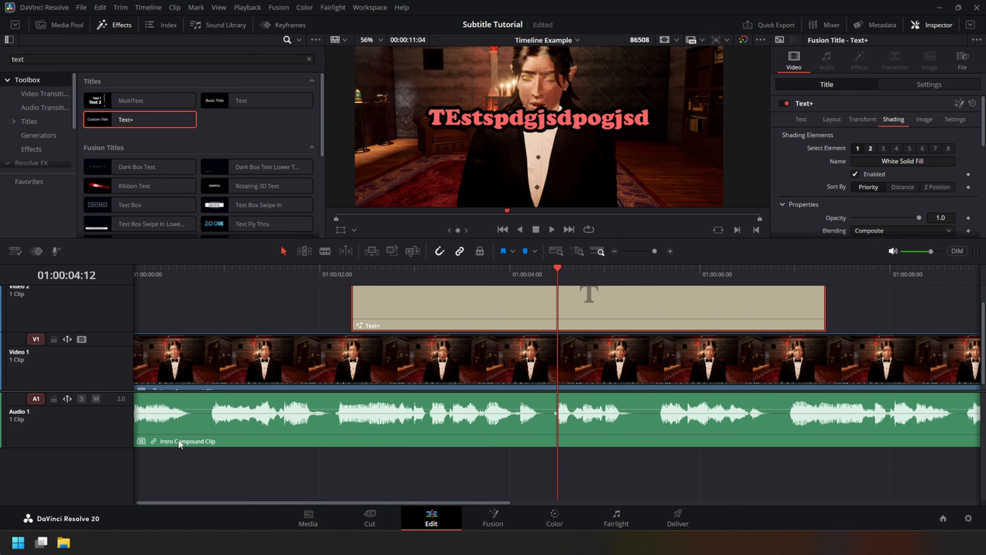
pyautogui.moveTo(410, 321); pyautogui.dragTo(193, 320)
pyautogui.moveTo(609, 303); pyautogui.dragTo(204, 320)
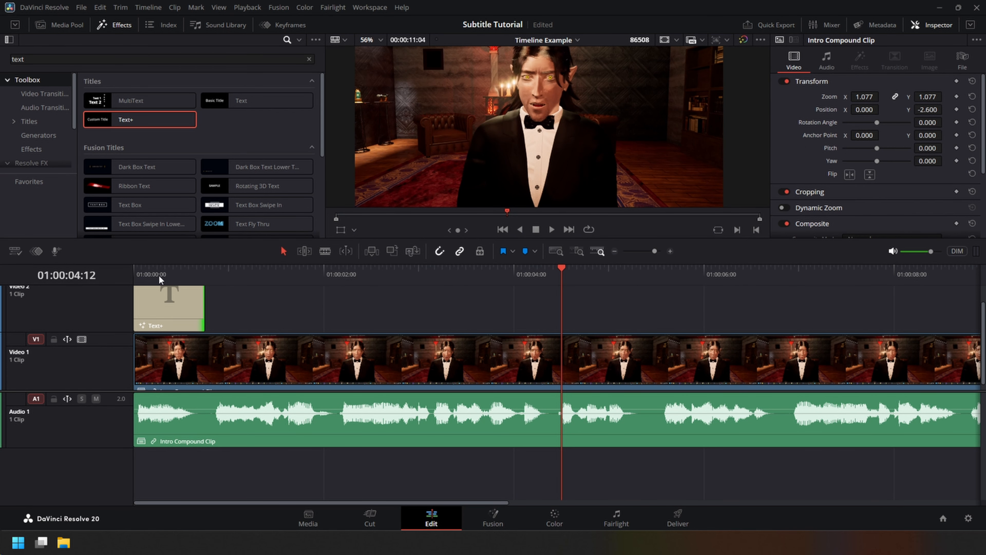
# Play the opening of the timeline and set the first title's text to "Hey guys!".
pyautogui.click(140, 277)
pyautogui.press('space')
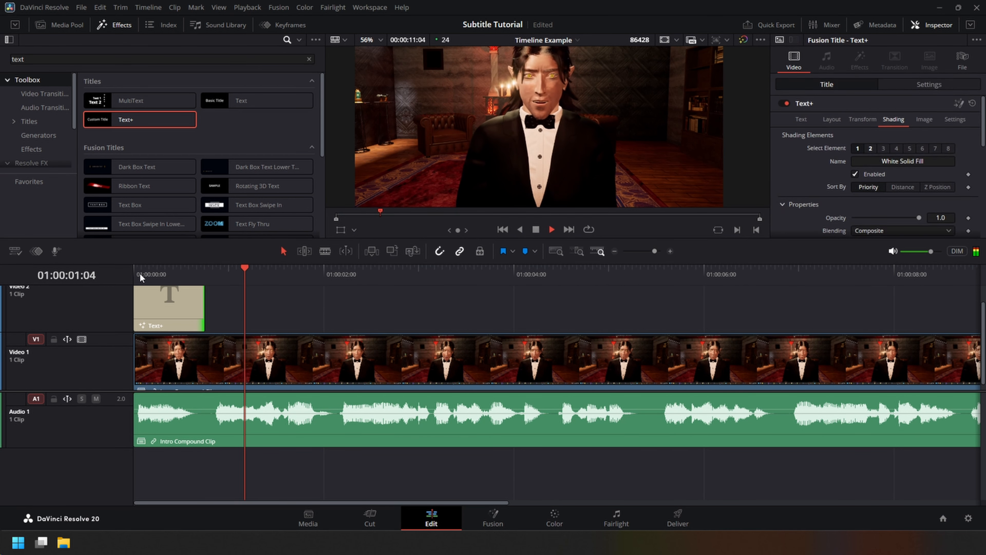
pyautogui.press('space')
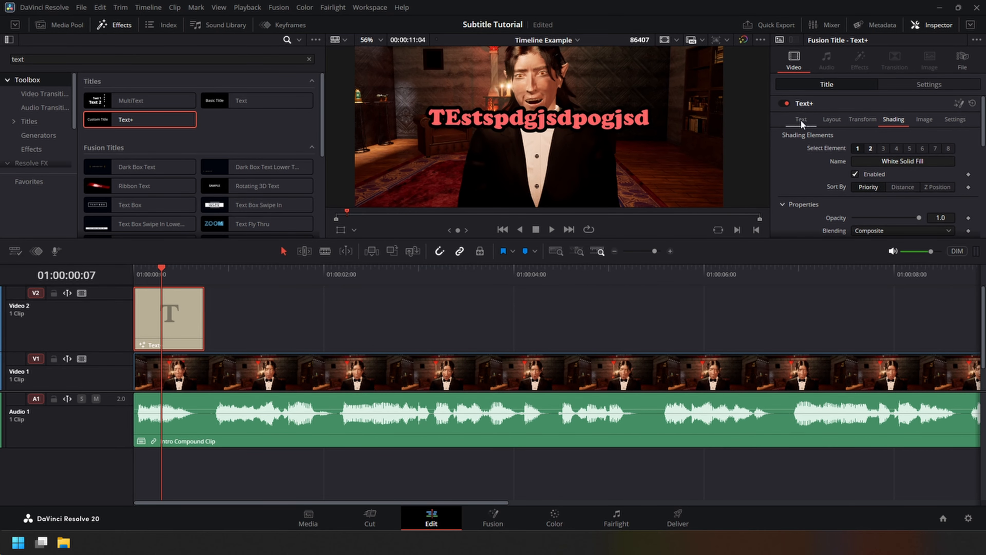
pyautogui.click(801, 121)
pyautogui.hotkey('ctrl', 'a')
pyautogui.write('Hey g')
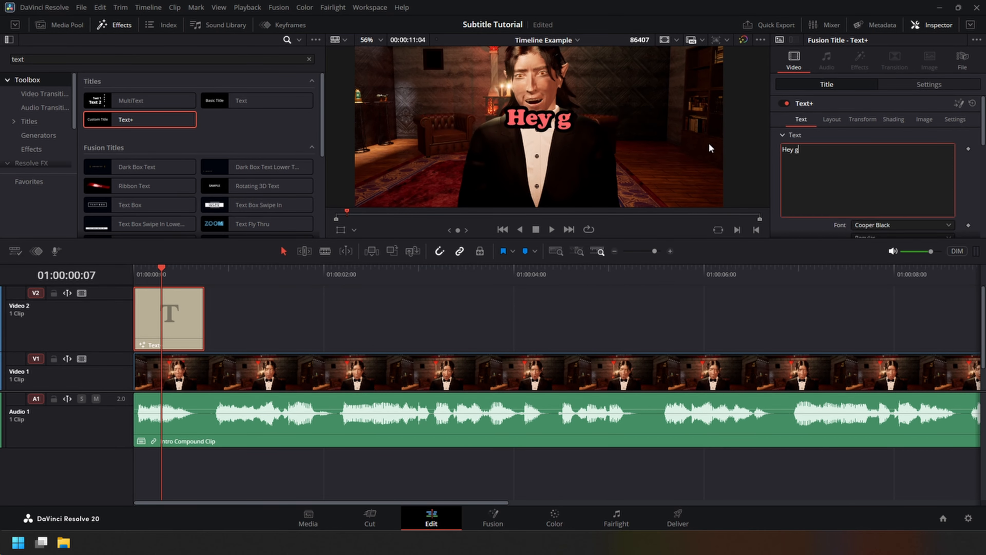
pyautogui.write('uys!')
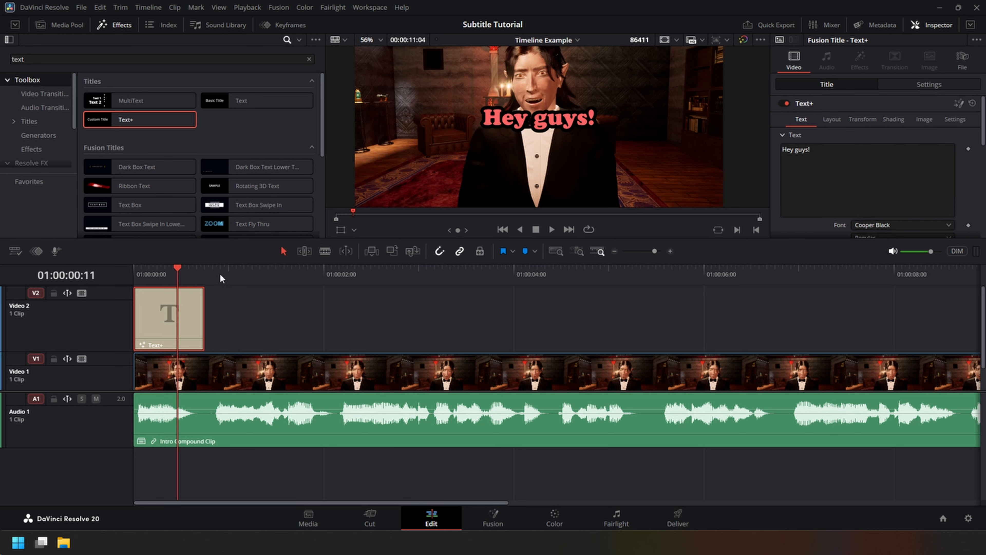
# Paste a copy of the title on Video 2 at 01:00:00:20 and extend it to the end of the second spoken phrase.
pyautogui.moveTo(221, 278); pyautogui.dragTo(216, 280)
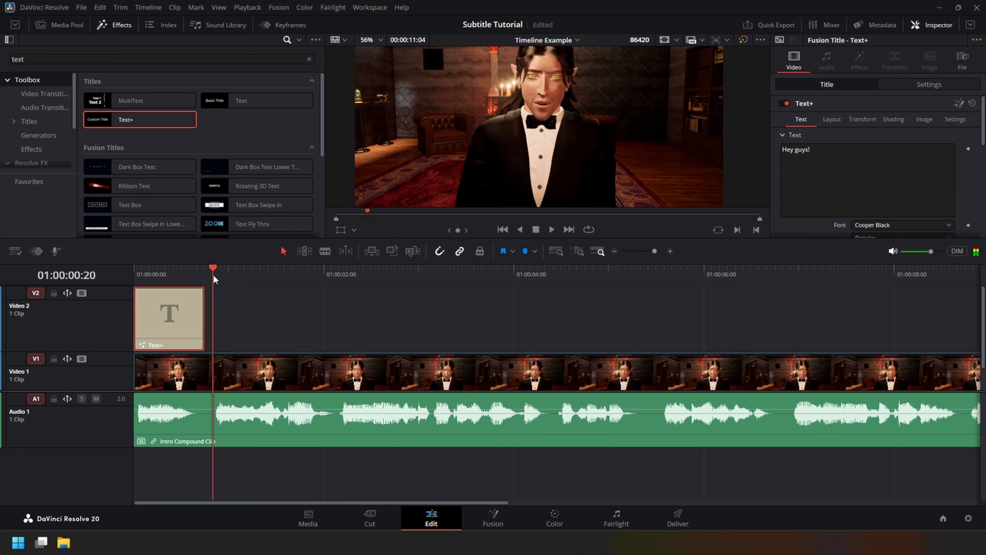
pyautogui.hotkey('ctrl', 'v')
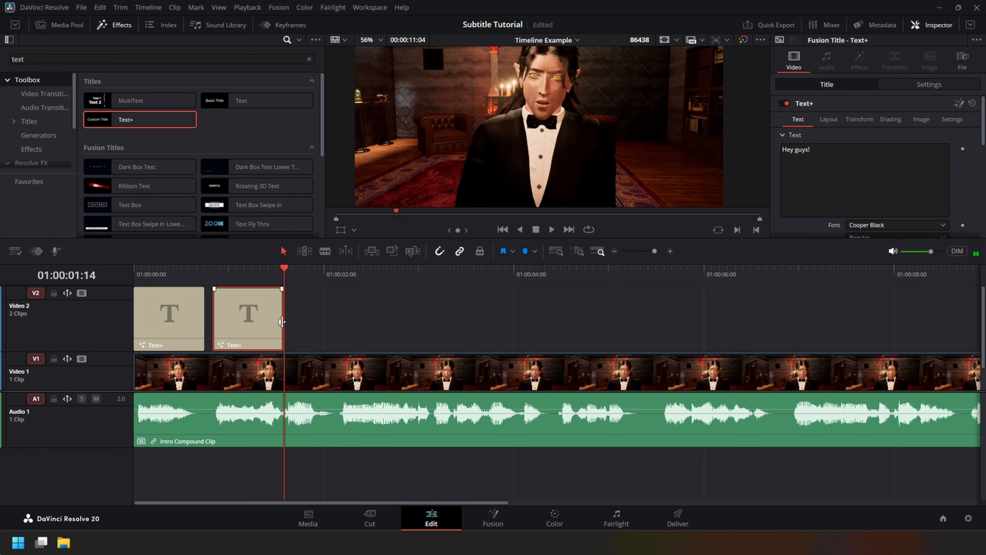
pyautogui.click(213, 276)
pyautogui.press('space')
pyautogui.press('space')
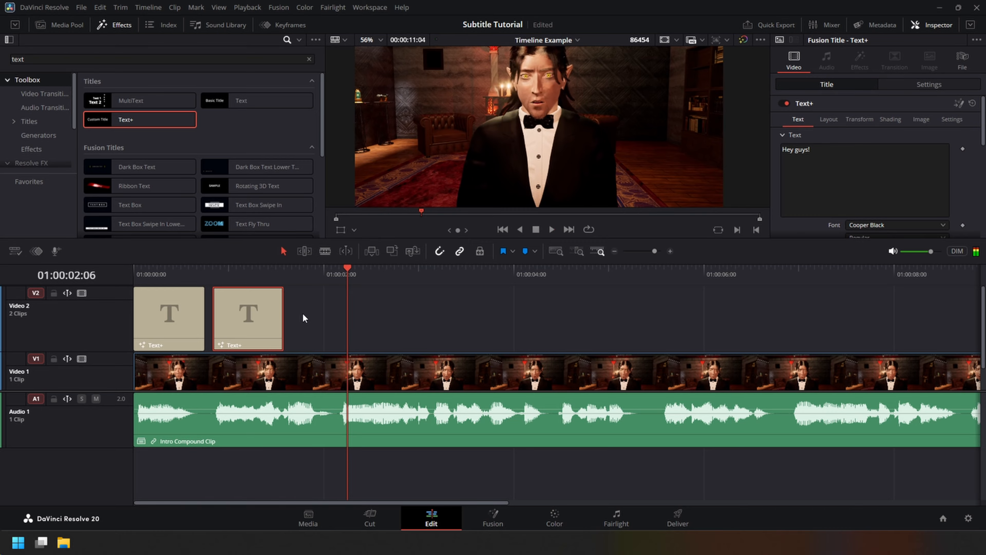
pyautogui.moveTo(283, 316); pyautogui.dragTo(334, 315)
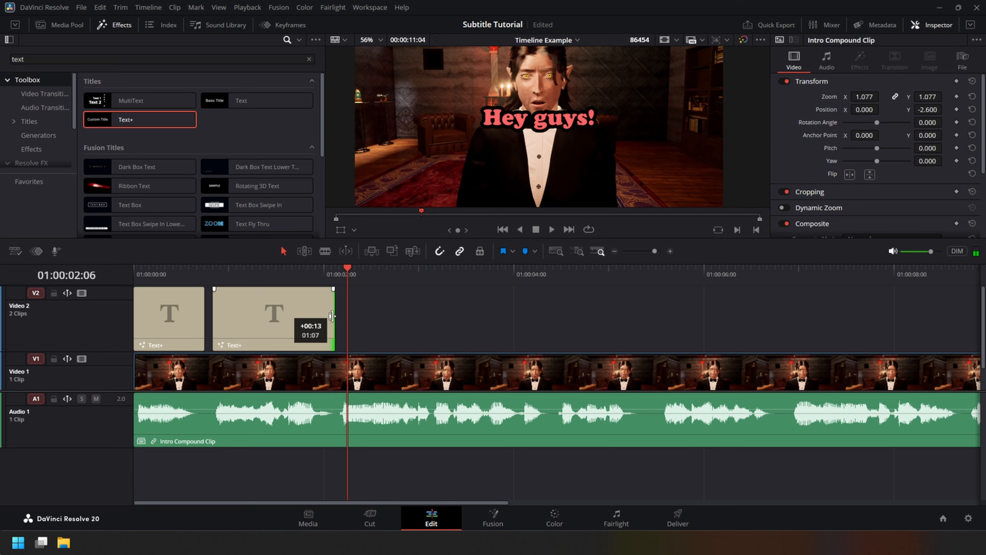
# Set the second title's text to "Do you ever wonder" and "how to make" on two lines.
pyautogui.click(299, 311)
pyautogui.write('Do you ')
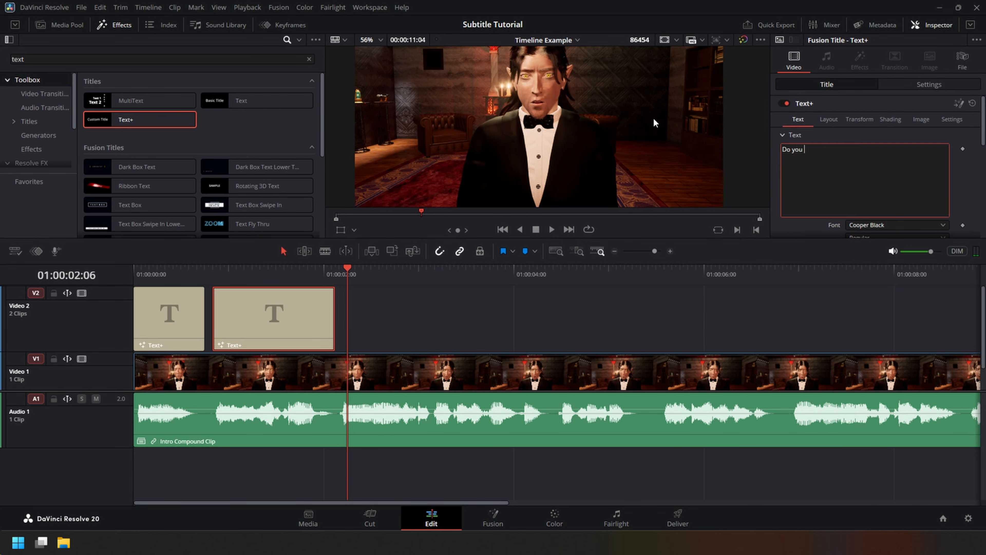
pyautogui.write('ever wonder')
pyautogui.press('BackSpace')
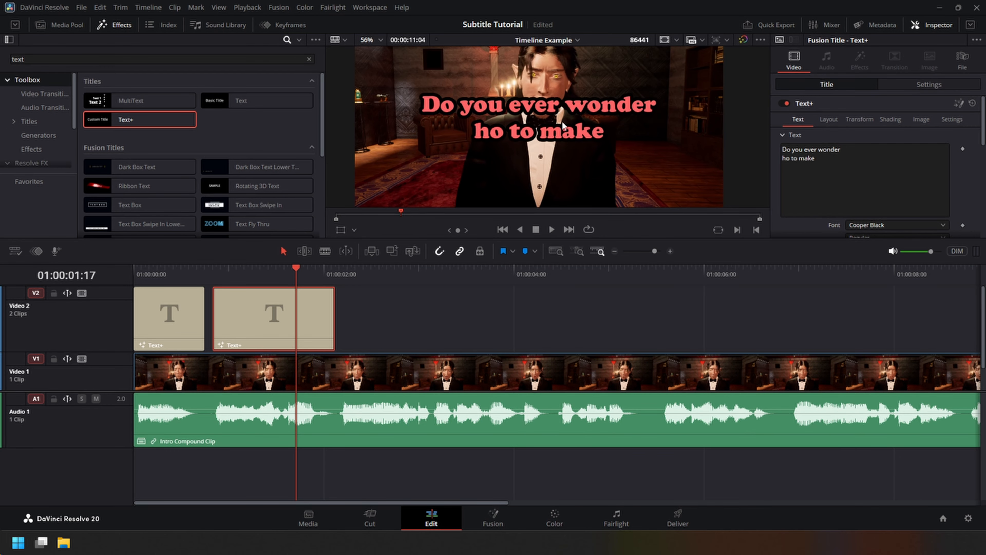
pyautogui.scroll(-1, 647, 117)
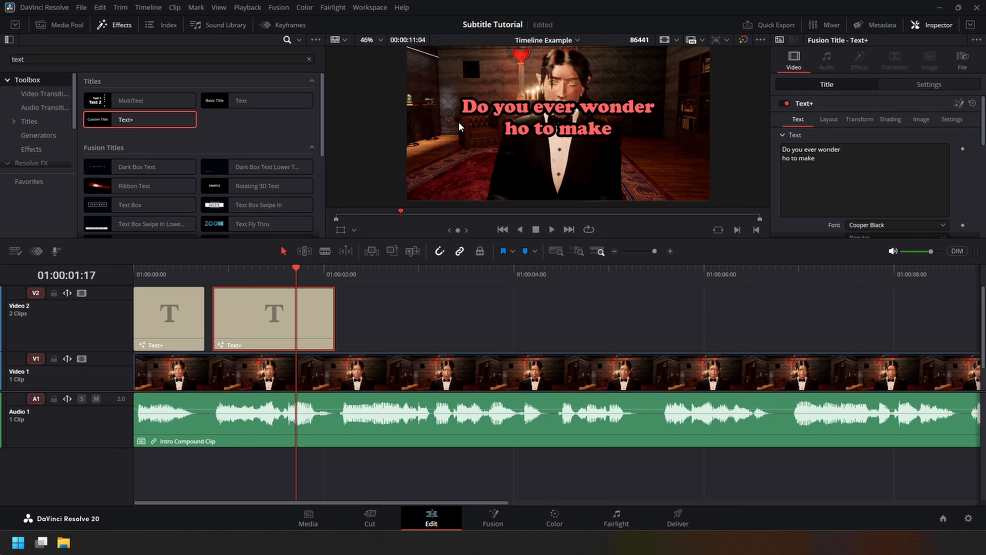
# Move the "Hey guys!" title to the lower part of the picture by reducing its vertical position.
pyautogui.click(167, 313)
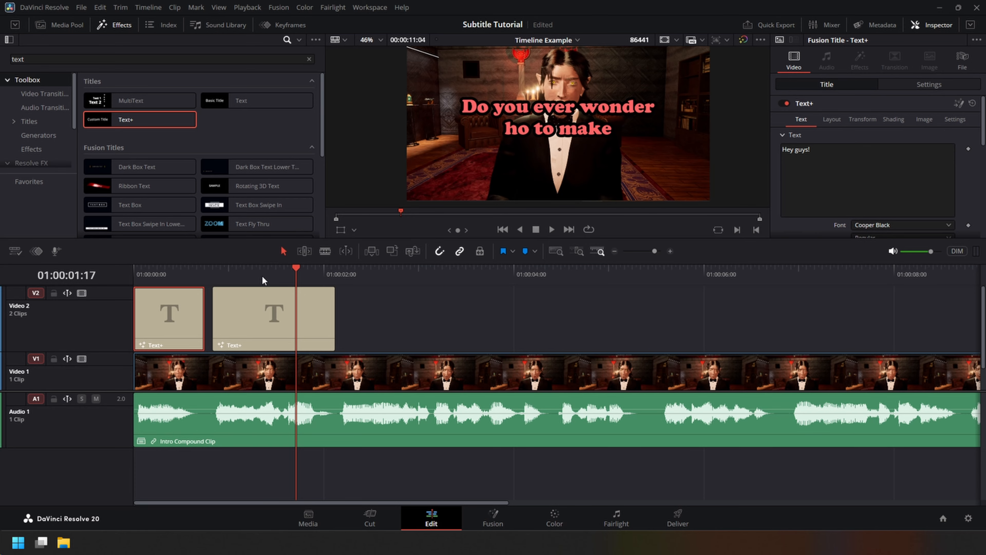
pyautogui.click(193, 272)
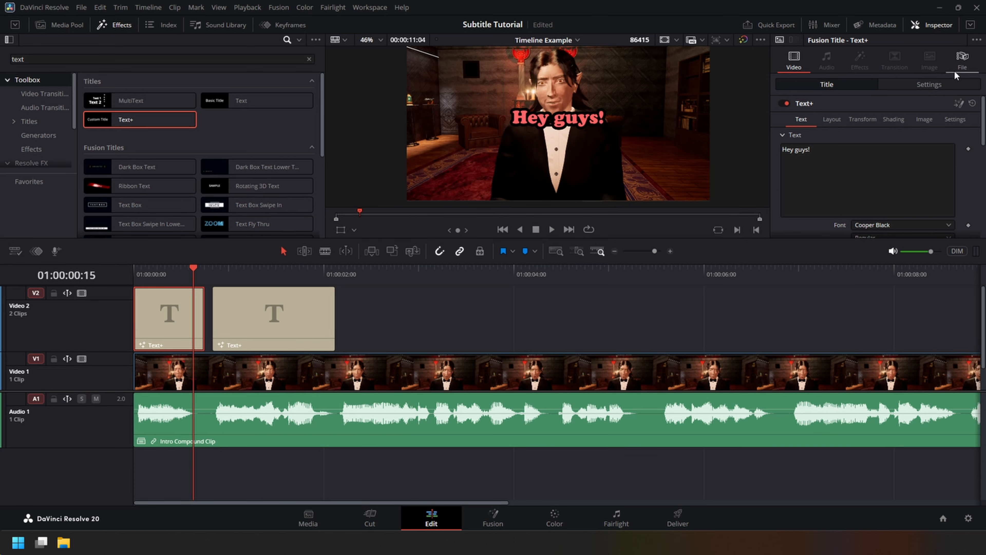
pyautogui.click(939, 86)
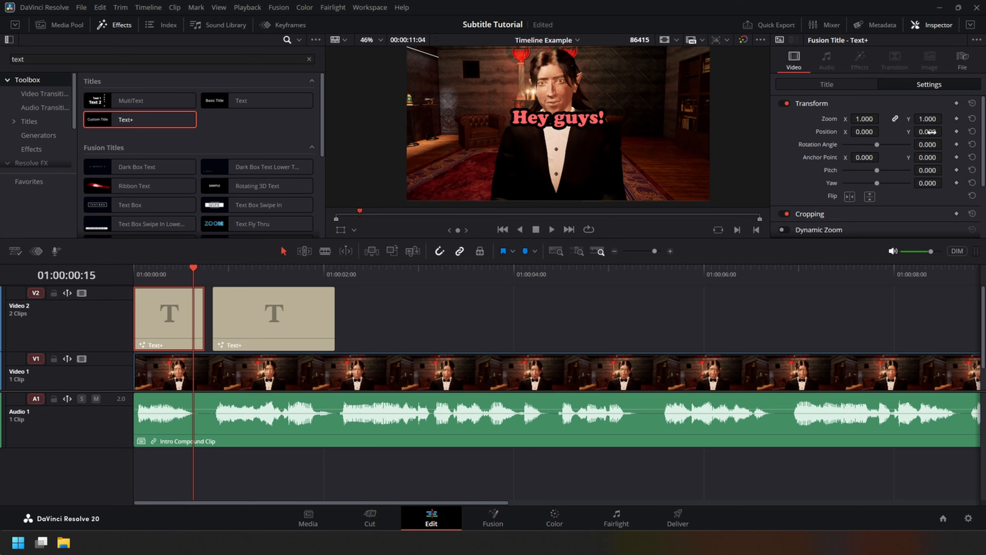
pyautogui.moveTo(929, 132); pyautogui.dragTo(901, 133)
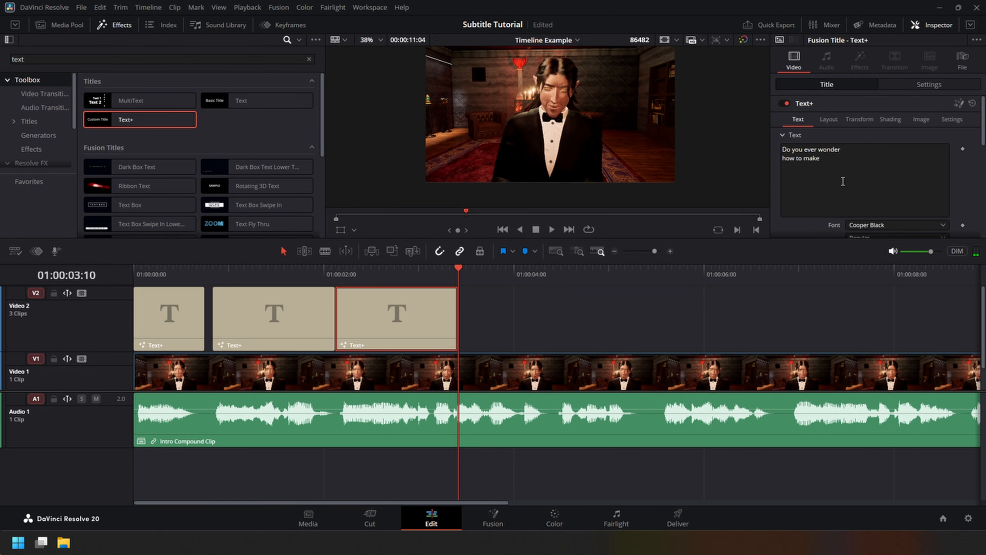
# Replace the third title's text with "cool animated subtitles" and "like these" on two lines.
pyautogui.click(843, 181)
pyautogui.hotkey('ctrl', 'a')
pyautogui.press('BackSpace')
pyautogui.write('cool a')
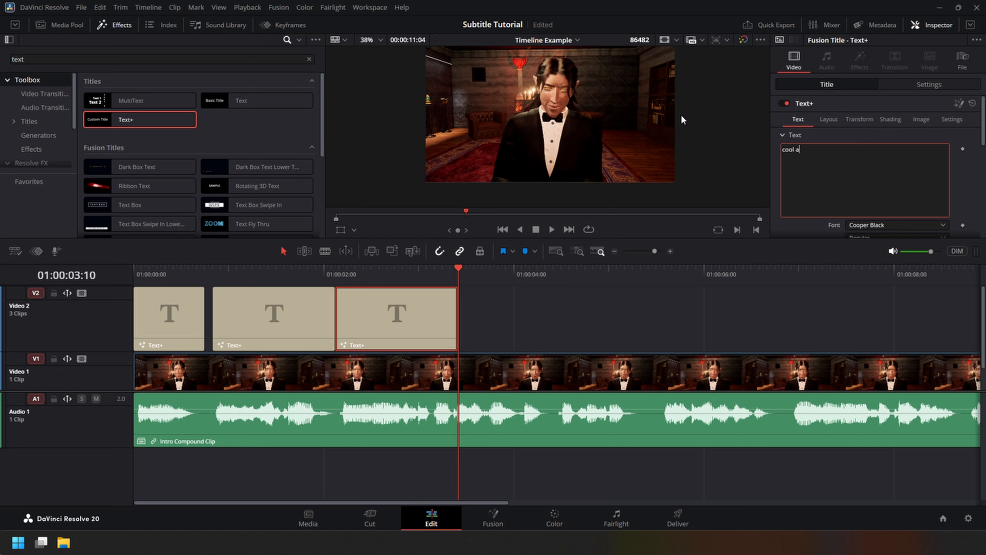
pyautogui.write('nimated subtitles')
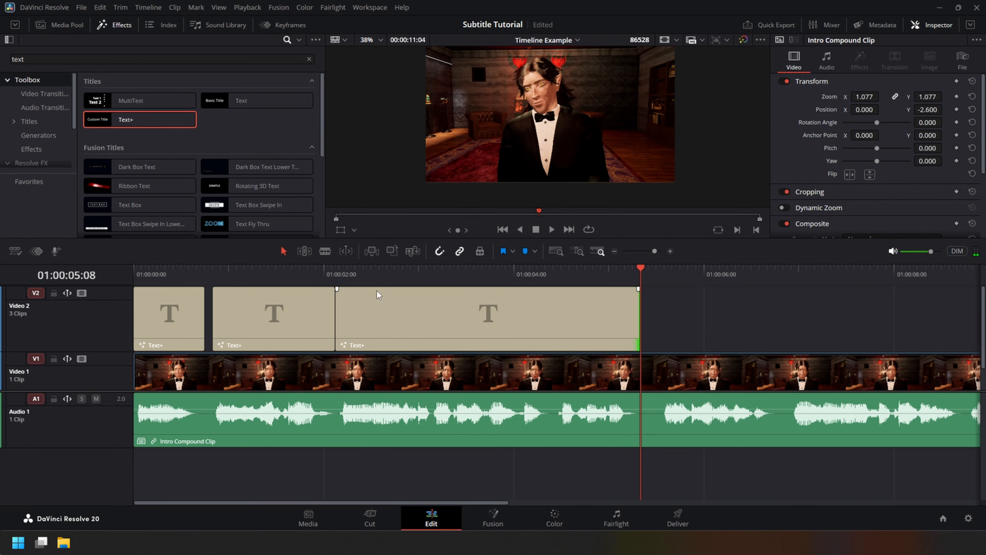
# Extend the third title over its full phrase ending in "for clips and stuff" and caption the remaining phrases with Text+ titles.
pyautogui.moveTo(307, 273); pyautogui.dragTo(587, 282)
pyautogui.hotkey('ctrl', 's')
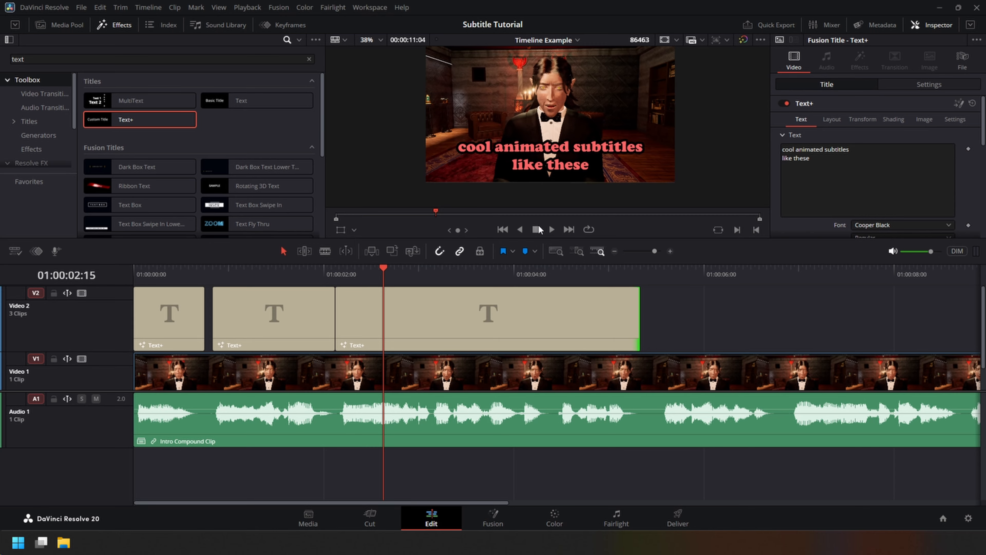
pyautogui.click(845, 159)
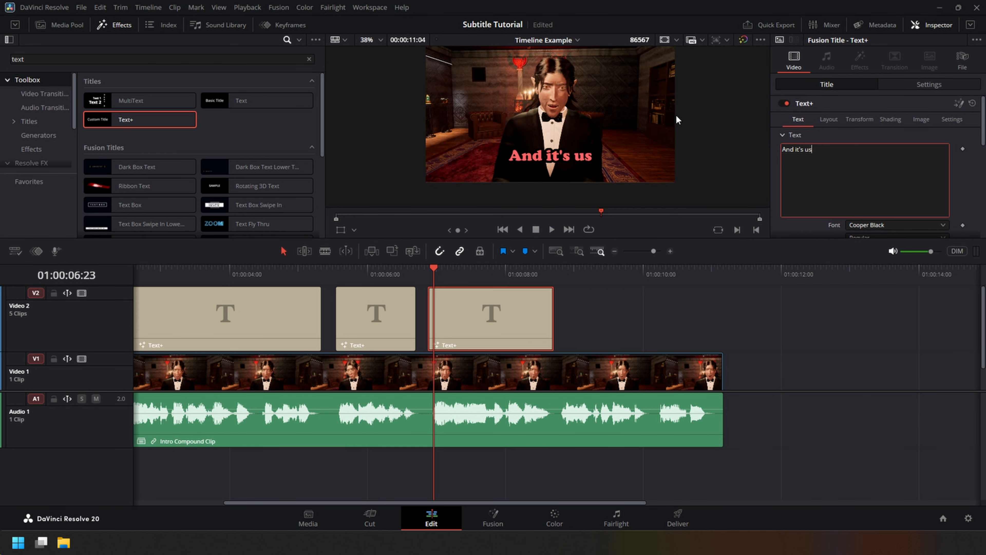
pyautogui.write('ing only free tool by the wa')
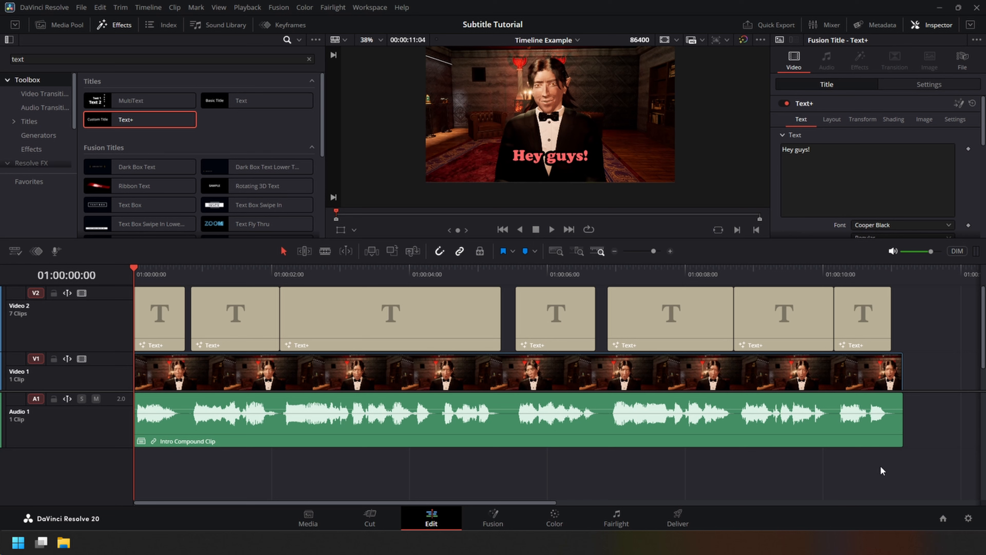
# Play the subtitled timeline from the start to the end and make the viewer area taller.
pyautogui.press('space')
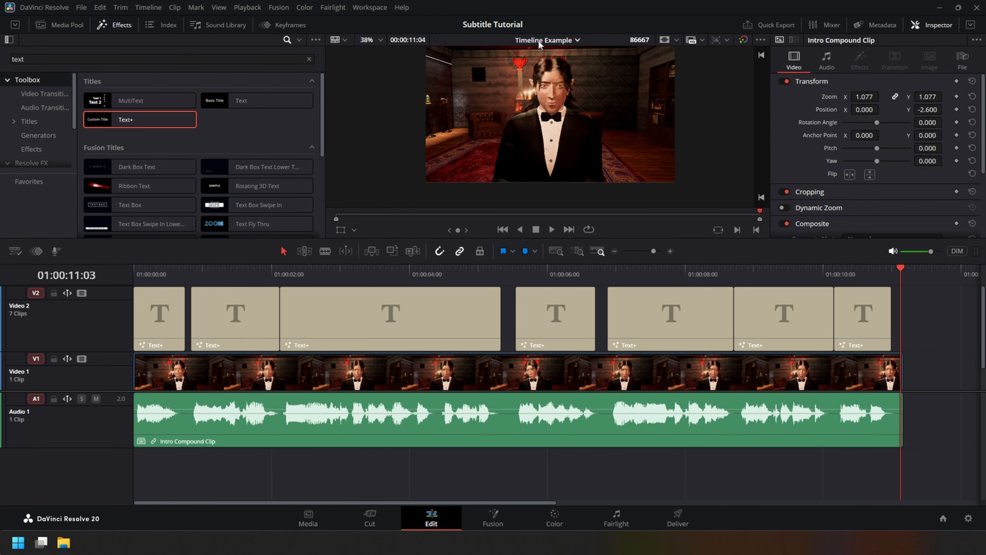
pyautogui.moveTo(675, 240); pyautogui.dragTo(676, 257)
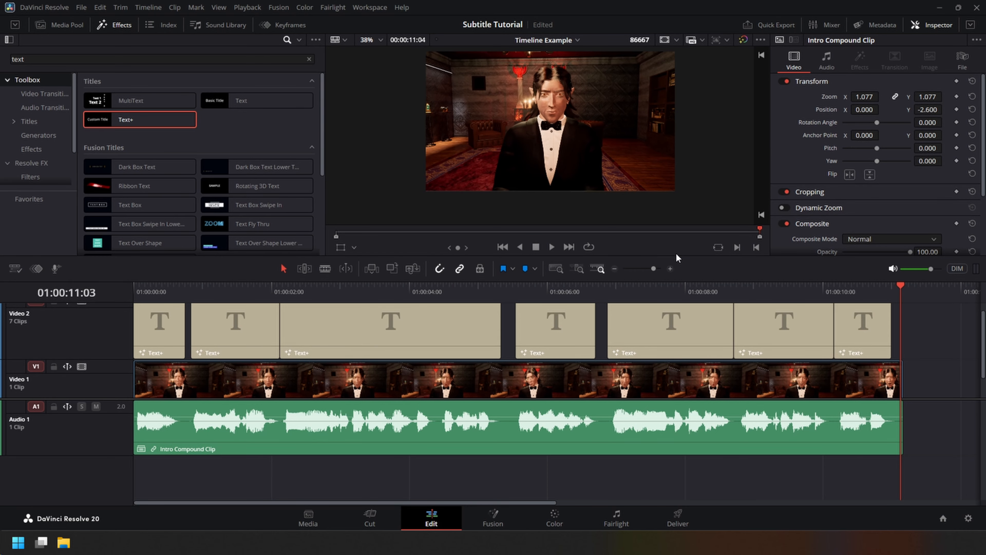
pyautogui.scroll(1, 690, 199)
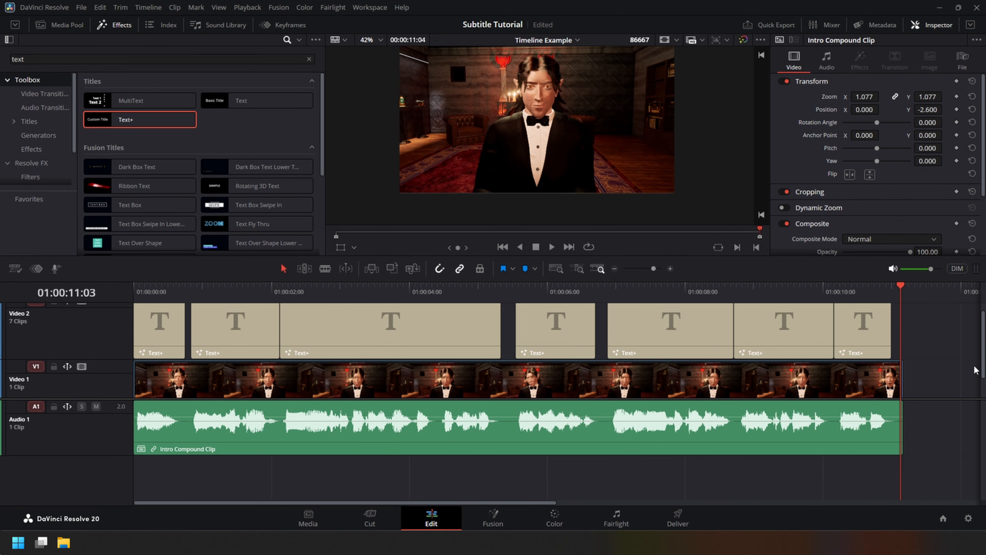
pyautogui.scroll(1, 927, 356)
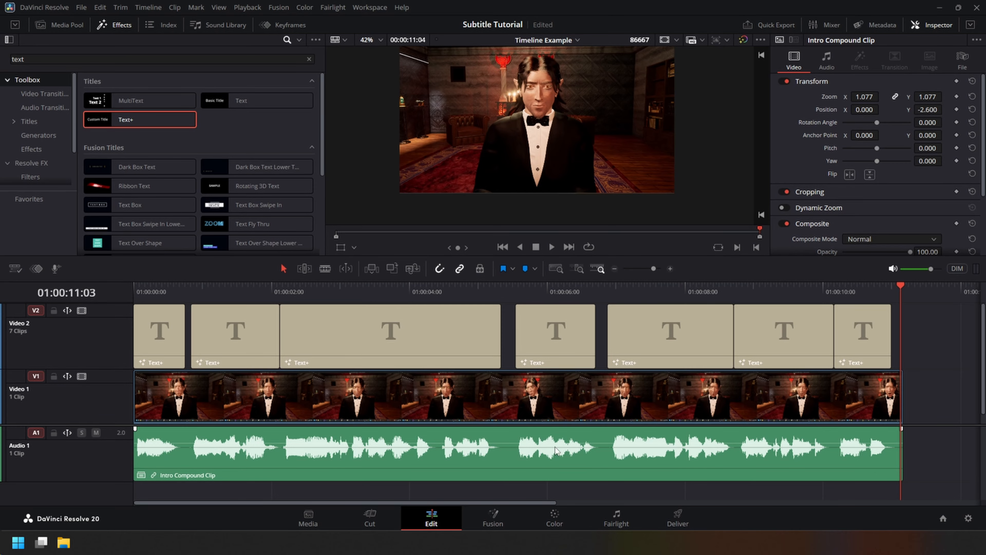
# Scrub over the opening titles and play the phrase of the third title up close.
pyautogui.click(163, 307)
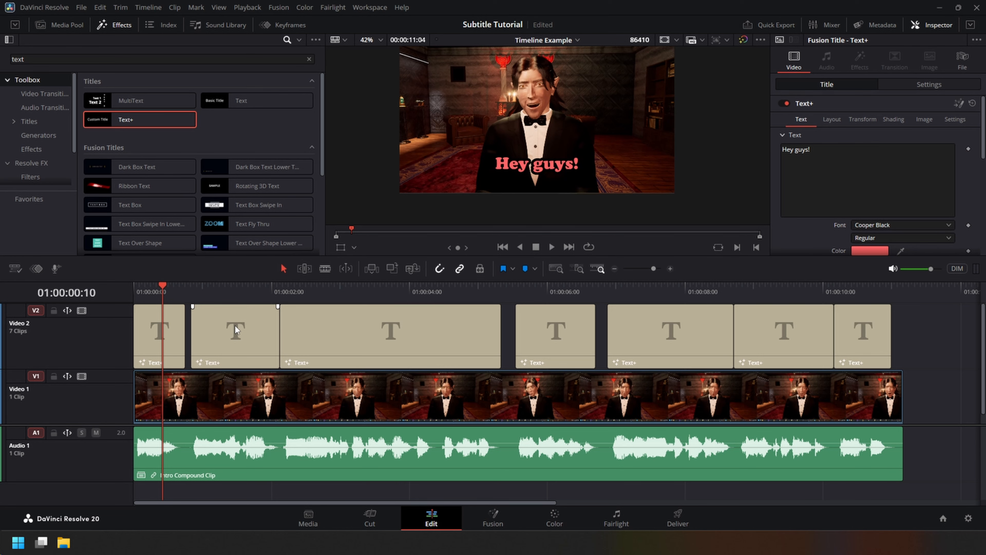
pyautogui.click(236, 290)
pyautogui.press('Home')
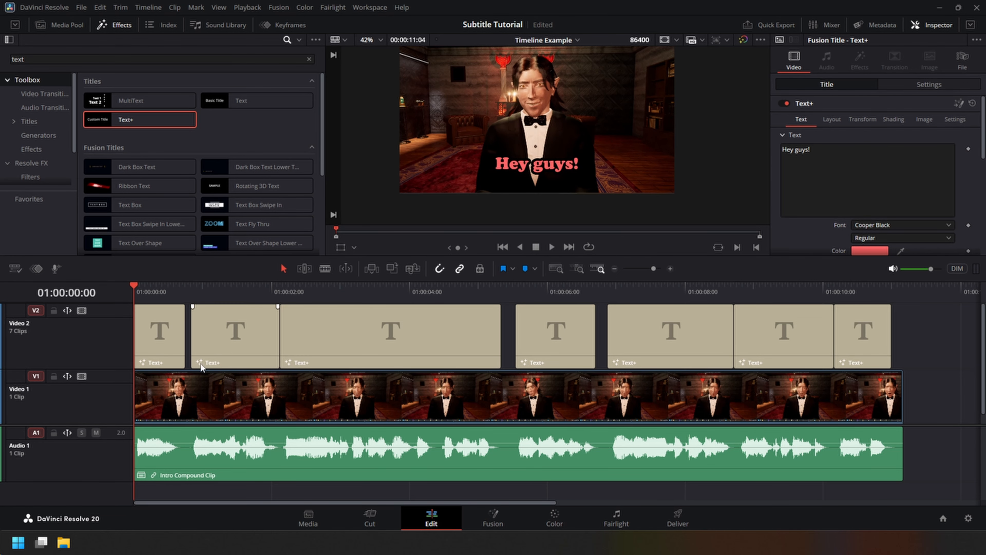
pyautogui.scroll(3, 212, 408)
pyautogui.moveTo(147, 288); pyautogui.dragTo(157, 289)
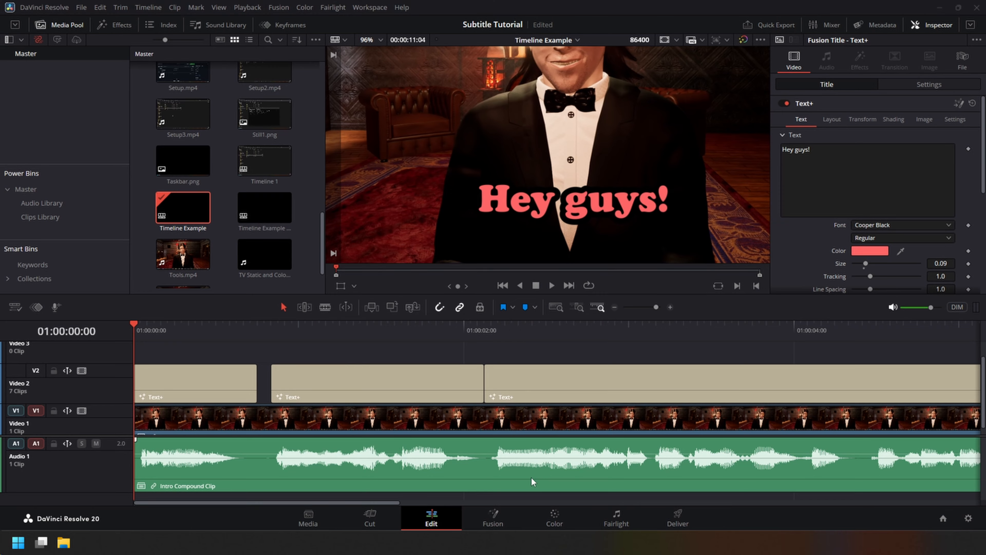
pyautogui.click(497, 332)
pyautogui.press('space')
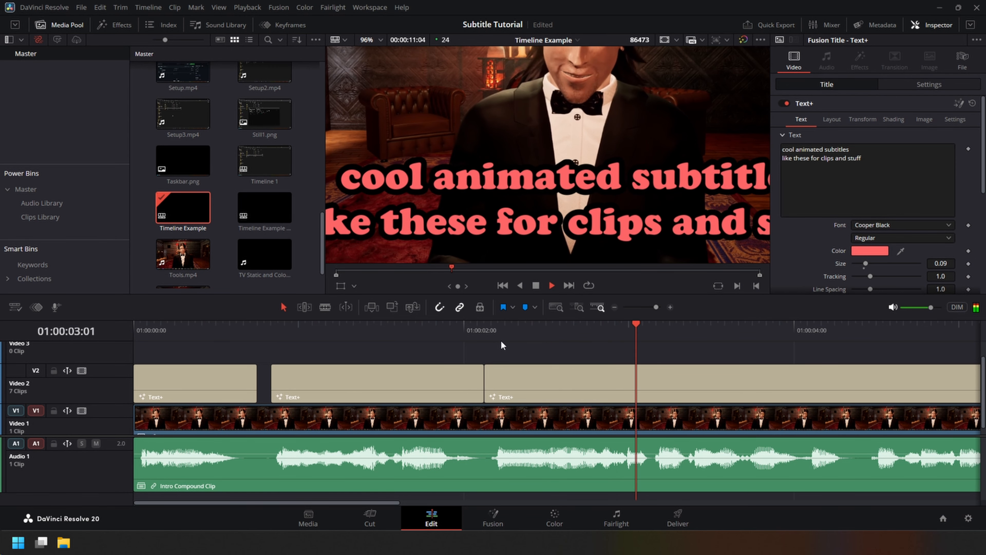
# Add a timeline marker at 01:00:00:05 for the second word of "Hey guys!" and play that phrase back.
pyautogui.moveTo(144, 333); pyautogui.dragTo(168, 342)
pyautogui.press('m')
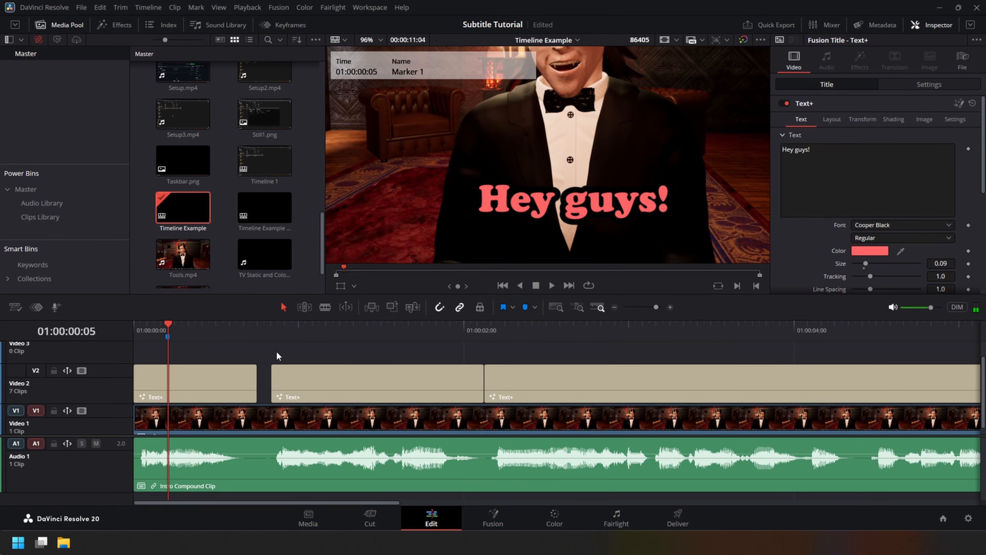
pyautogui.click(246, 382)
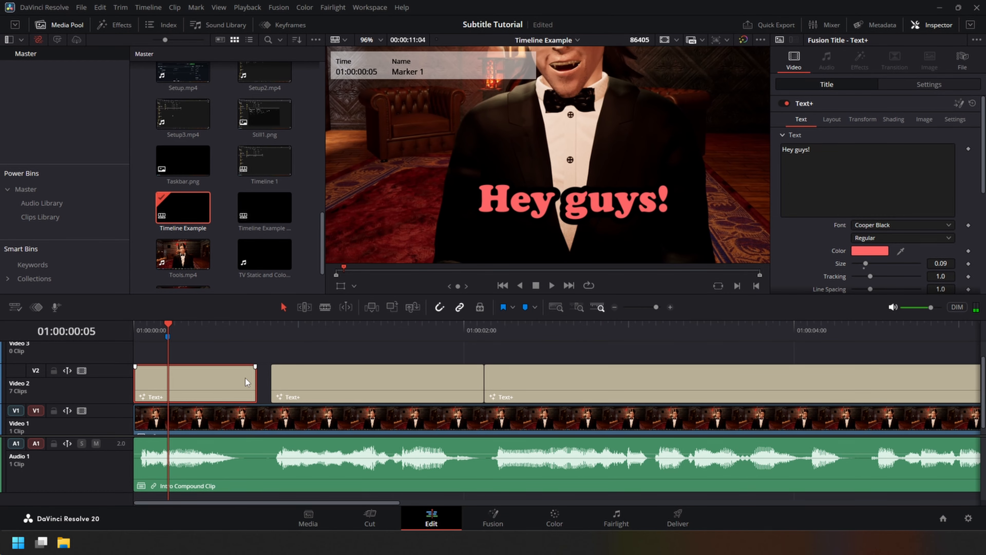
pyautogui.click(211, 354)
pyautogui.scroll(-1, 237, 354)
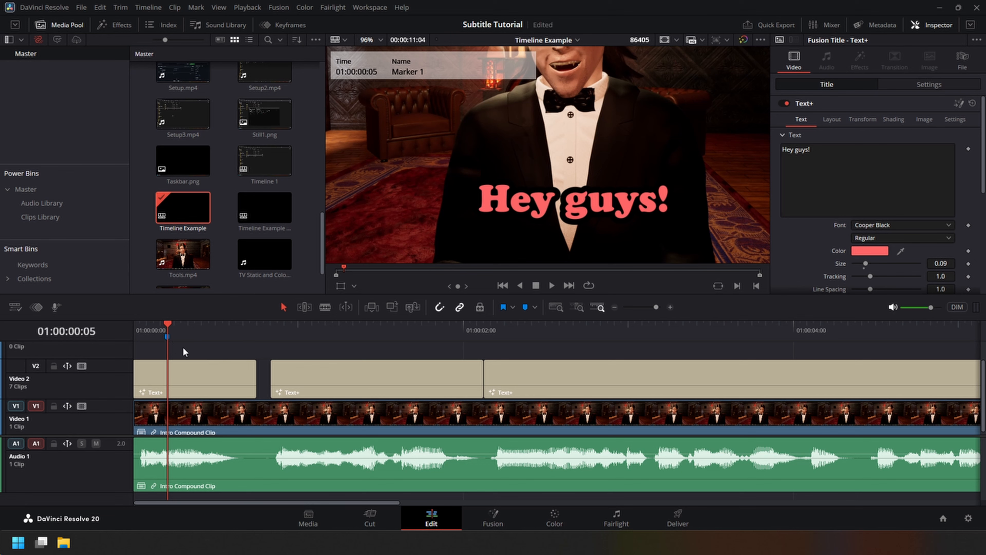
pyautogui.scroll(-1, 245, 348)
pyautogui.scroll(4, 233, 354)
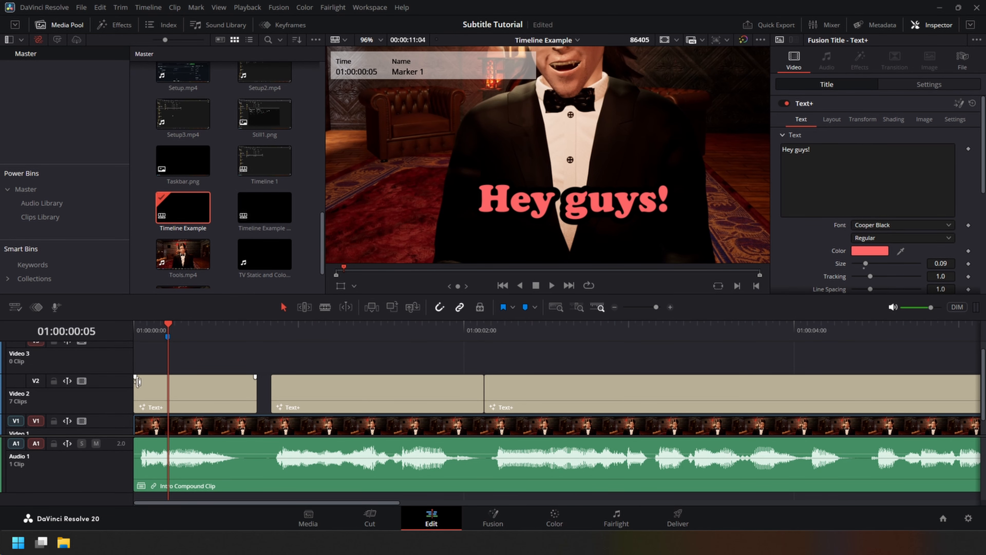
pyautogui.click(142, 331)
pyautogui.press('space')
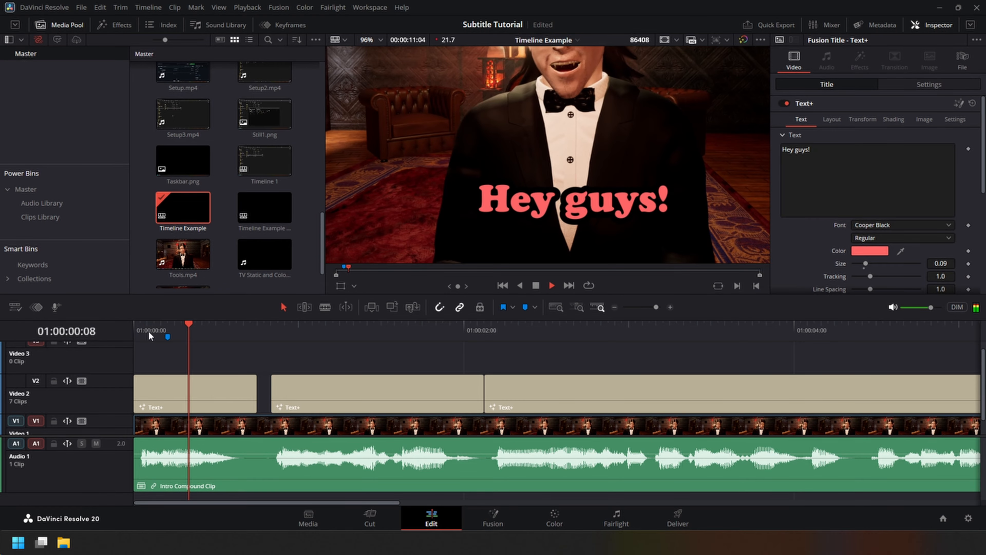
# Add six markers between 01:00:00:22 and 01:00:01:18, one for each word of the second title after the first.
pyautogui.click(281, 393)
pyautogui.click(332, 360)
pyautogui.click(292, 336)
pyautogui.press('space')
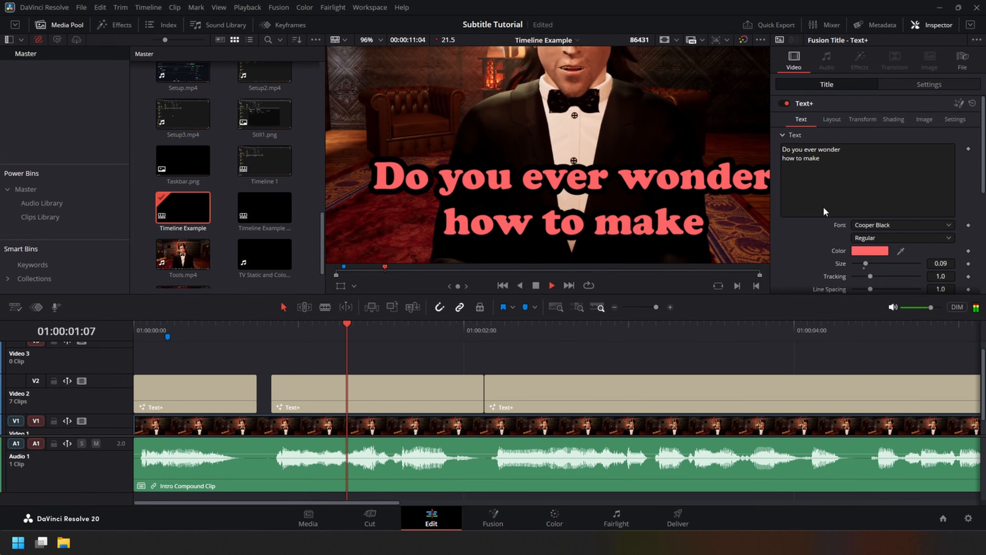
pyautogui.press('space')
pyautogui.moveTo(373, 334)
pyautogui.mouseDown()
pyautogui.moveTo(273, 335)
pyautogui.moveTo(299, 326)
pyautogui.moveTo(422, 326)
pyautogui.mouseUp()
pyautogui.press('m')
pyautogui.press('m')
pyautogui.press('m')
pyautogui.press('m')
pyautogui.press('m')
pyautogui.press('m')
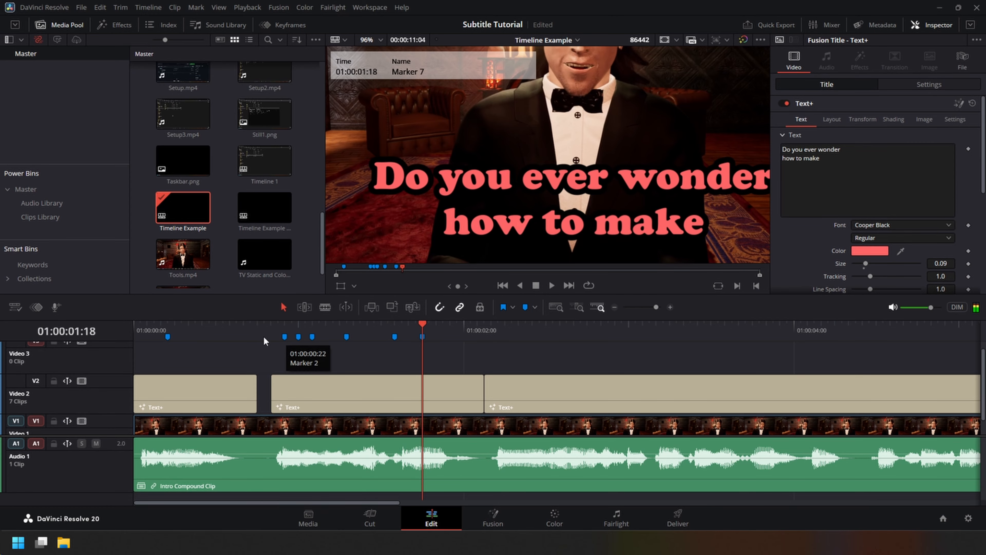
# Play the second phrase back against its markers and save the project.
pyautogui.click(264, 336)
pyautogui.press('space')
pyautogui.press('space')
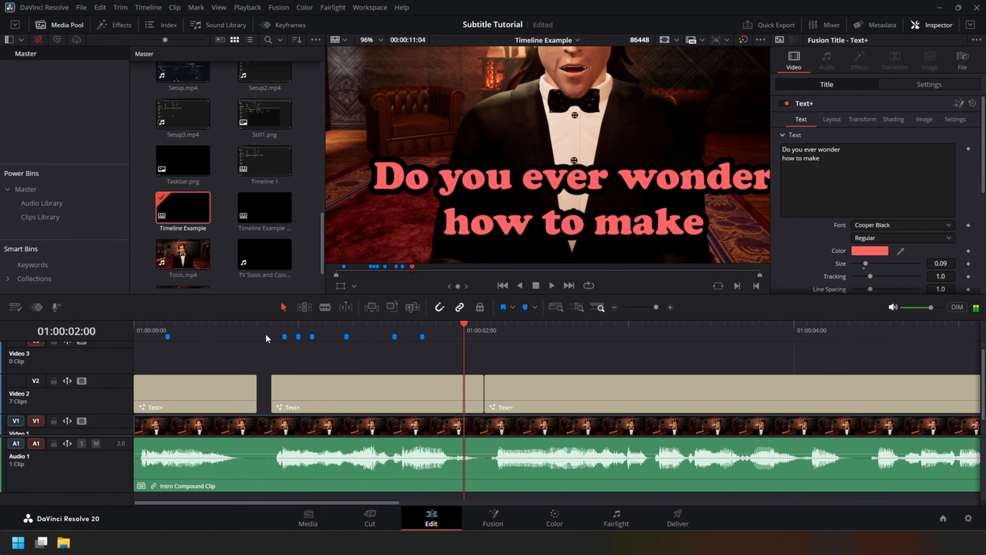
pyautogui.hotkey('ctrl', 's')
# Add eight markers over the third title, one for each word after "cool", and play the phrase back.
pyautogui.click(556, 307)
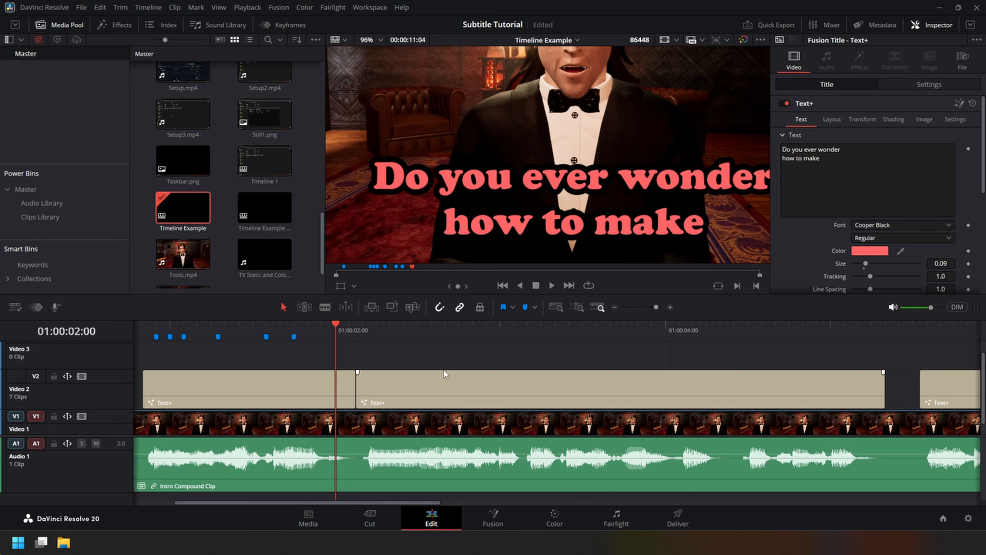
pyautogui.moveTo(337, 330)
pyautogui.mouseDown()
pyautogui.moveTo(837, 327)
pyautogui.moveTo(823, 328)
pyautogui.mouseUp()
pyautogui.press('m')
pyautogui.press('m')
pyautogui.press('m')
pyautogui.press('m')
pyautogui.press('m')
pyautogui.press('m')
pyautogui.press('m')
pyautogui.press('m')
pyautogui.click(359, 330)
pyautogui.press('space')
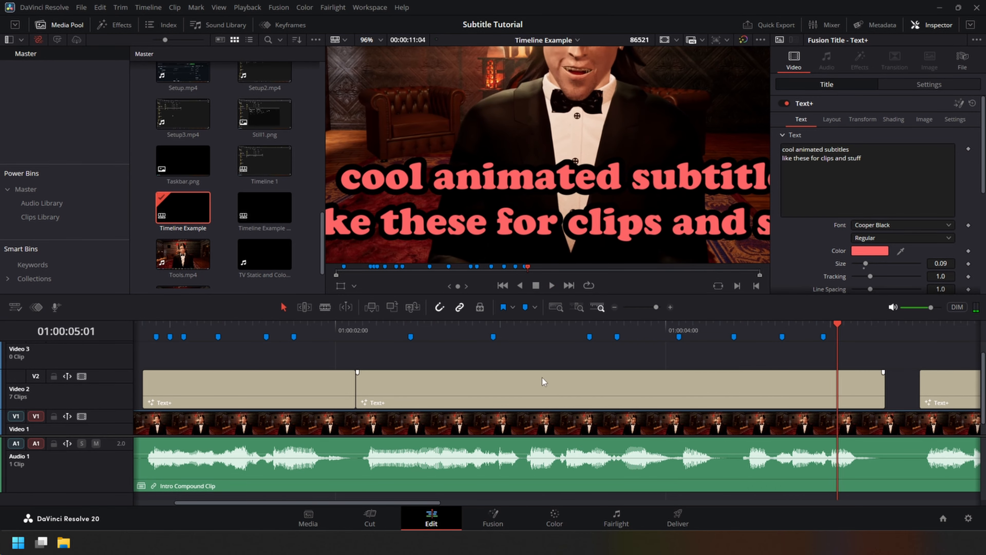
# Try to delete the marker at 01:00:04:17 above the third title.
pyautogui.click(391, 373)
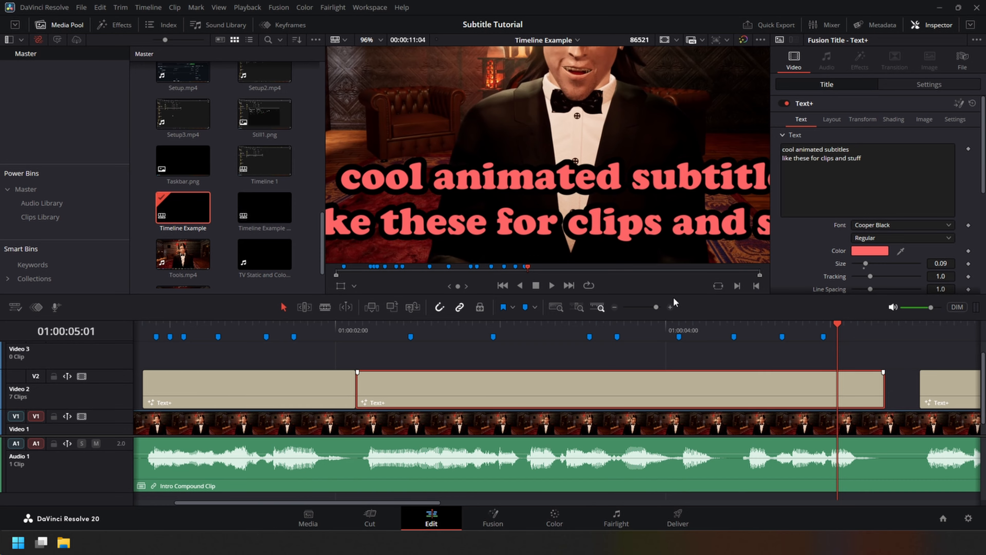
pyautogui.click(790, 358)
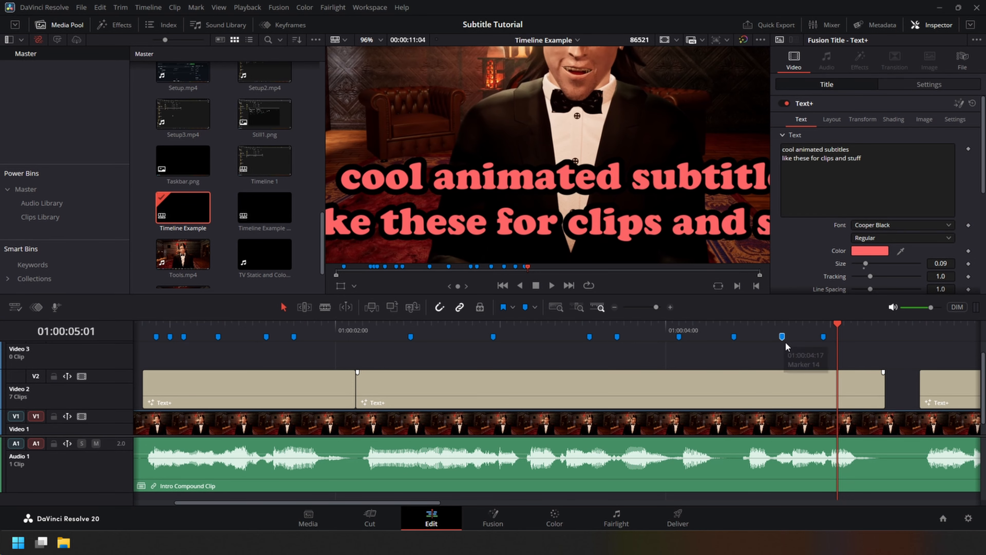
pyautogui.press('Delete')
# Add word markers for the remaining titles up to the end of the clip and review the whole timeline.
pyautogui.scroll(-1, 642, 235)
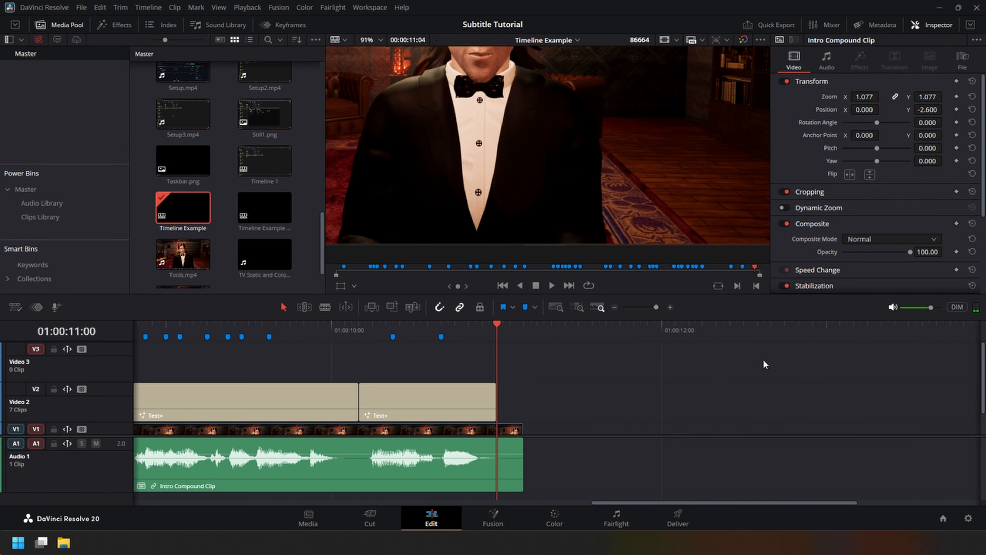
pyautogui.hscroll(-5, 621, 374)
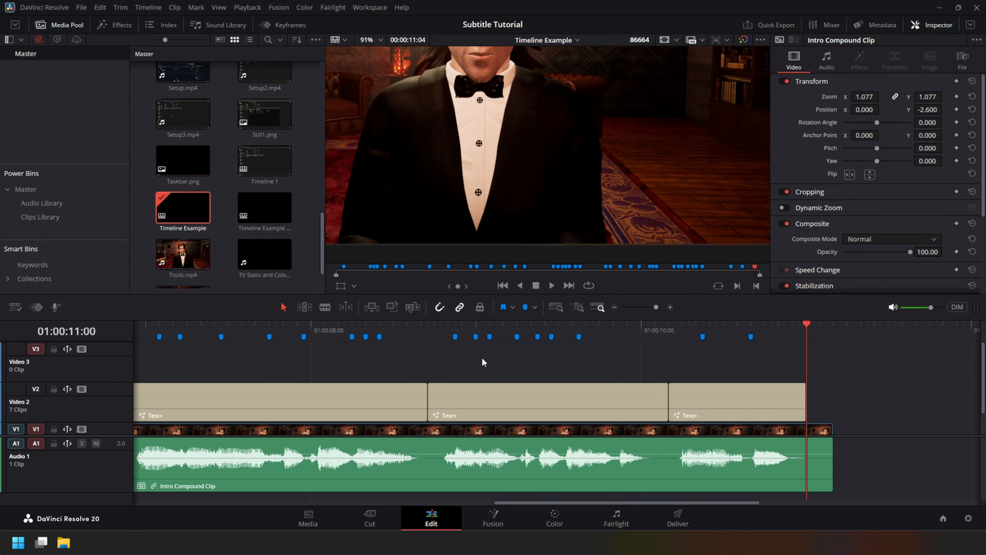
pyautogui.scroll(-8, 481, 361)
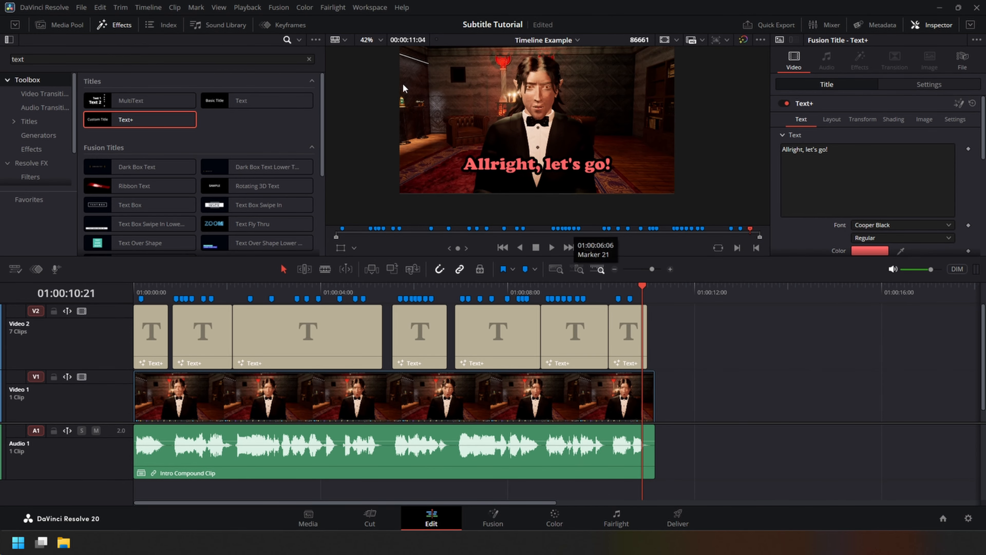
# Run the ExportCaptions script on the timeline and dismiss its completion message.
pyautogui.click(379, 9)
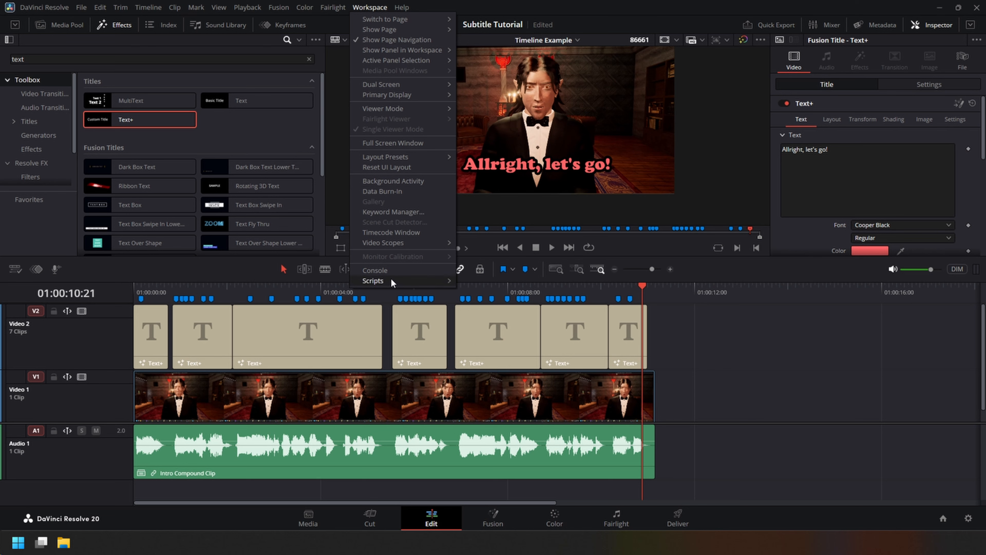
pyautogui.moveTo(389, 281)
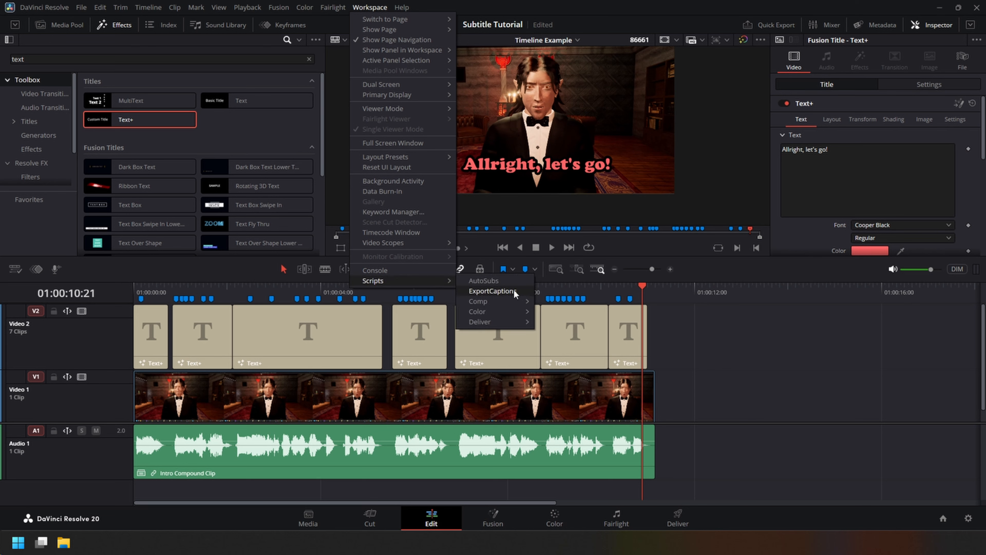
pyautogui.click(493, 291)
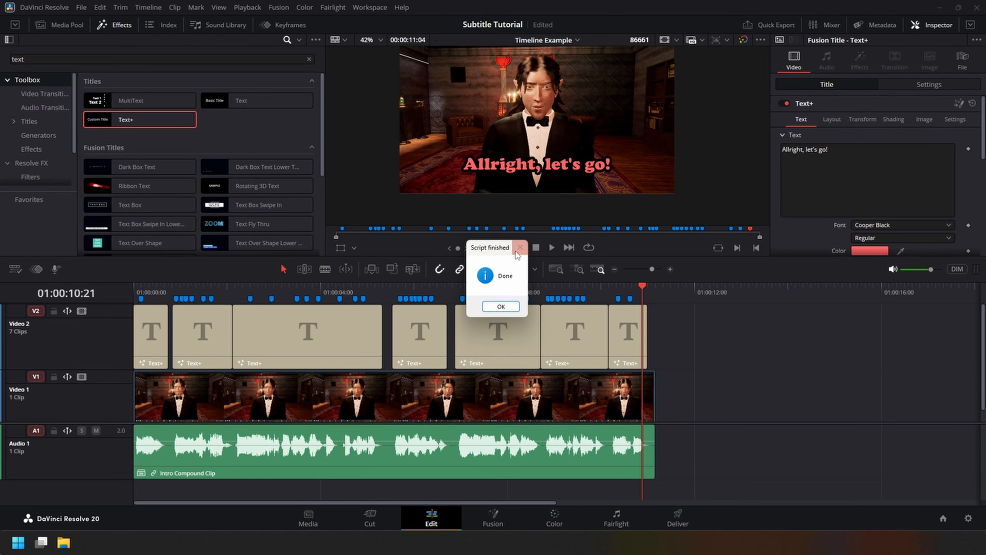
pyautogui.moveTo(504, 243); pyautogui.dragTo(496, 242)
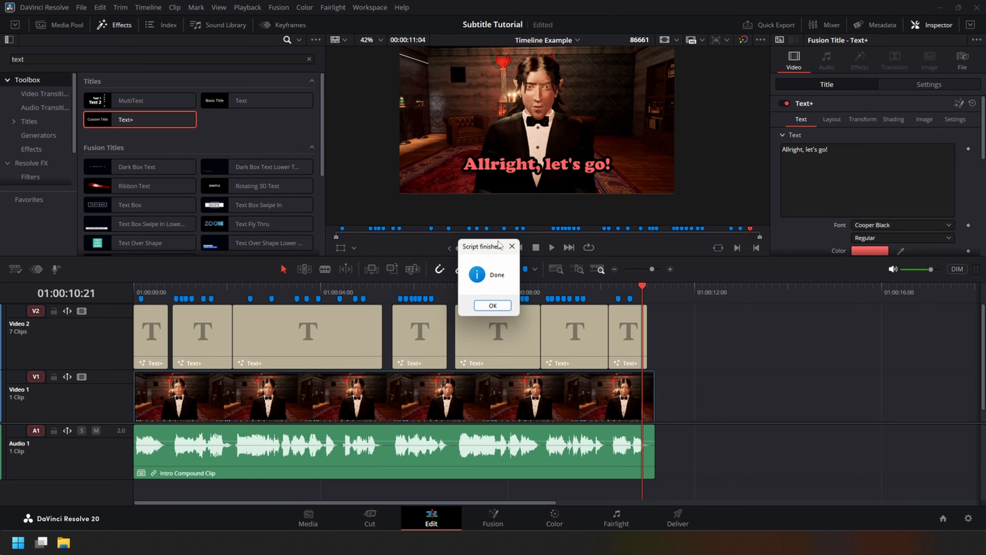
pyautogui.click(492, 306)
# Switch to File Explorer, open CreateCaptionVideo.py, and review the font name, font size, colour and outline settings in DefaultStyleActive.
pyautogui.hotkey('alt', 'Tab')
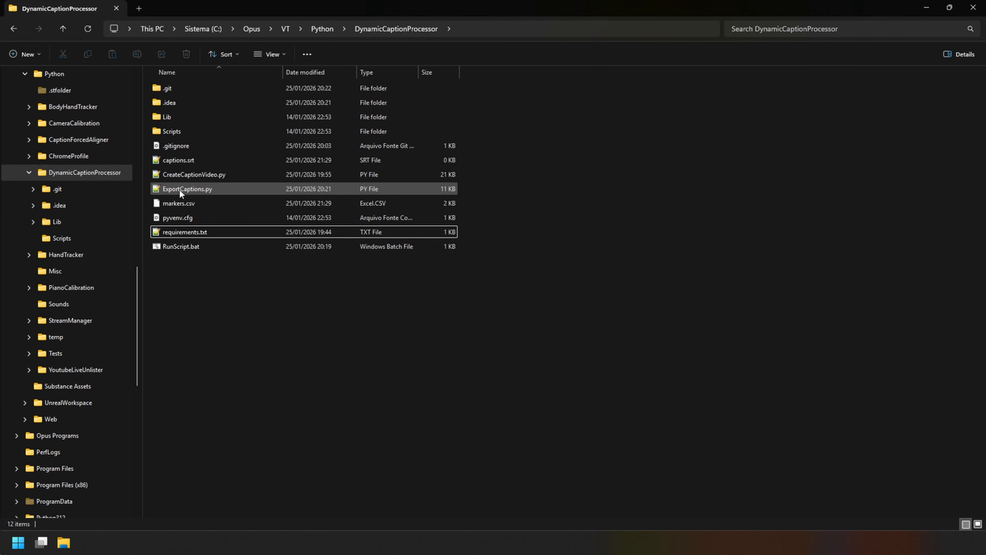
pyautogui.doubleClick(193, 174)
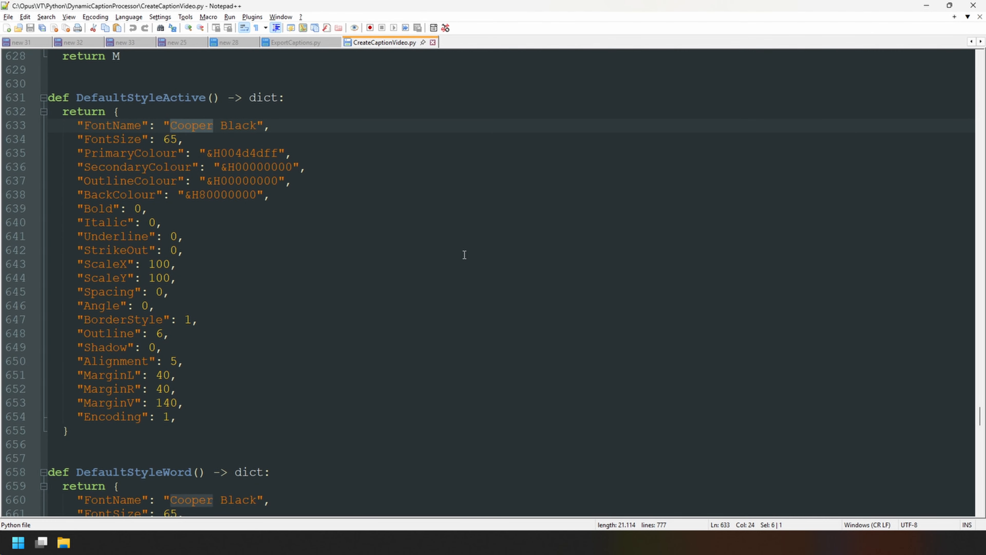
pyautogui.scroll(1, 423, 345)
pyautogui.scroll(-7, 402, 410)
pyautogui.scroll(6, 403, 411)
pyautogui.scroll(2, 403, 411)
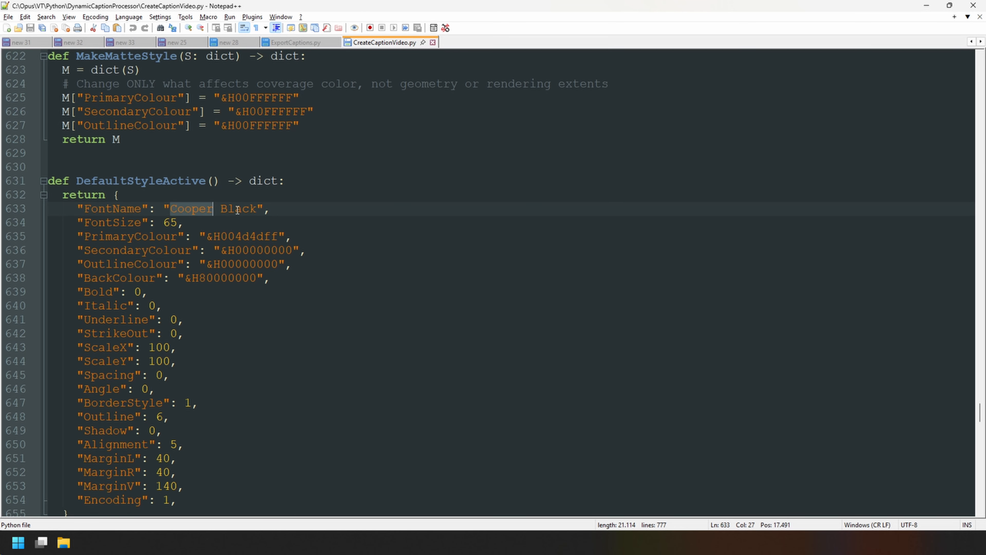
pyautogui.write('Cooper')
pyautogui.press('Left')
pyautogui.press('Left')
pyautogui.moveTo(64, 543)
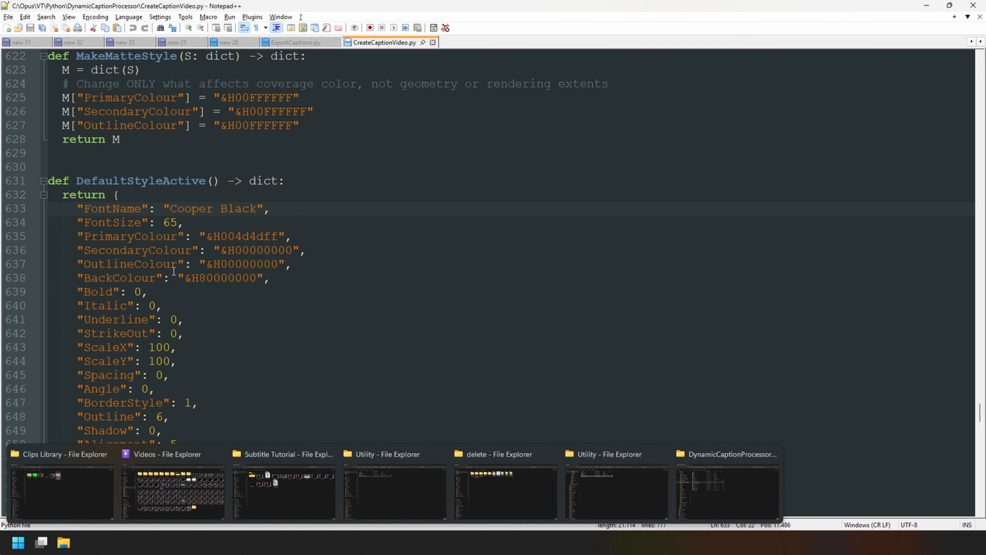
pyautogui.doubleClick(169, 223)
pyautogui.scroll(1, 287, 349)
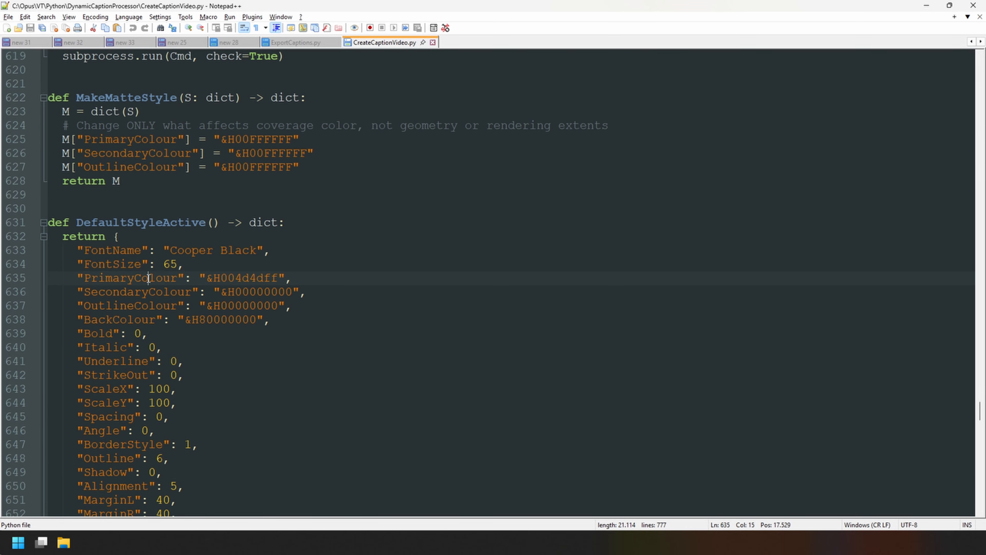
pyautogui.doubleClick(155, 279)
pyautogui.doubleClick(158, 293)
pyautogui.doubleClick(160, 305)
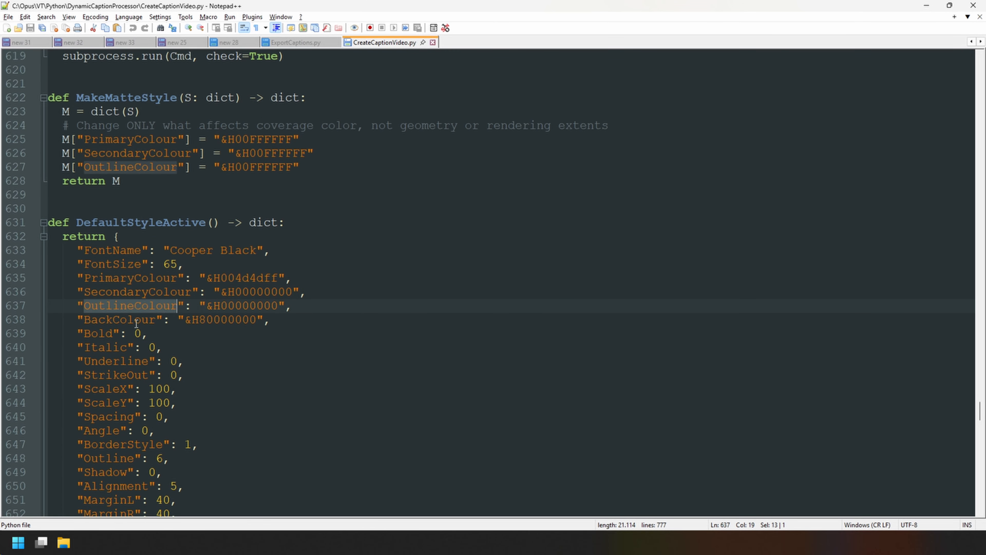
pyautogui.scroll(-2, 243, 410)
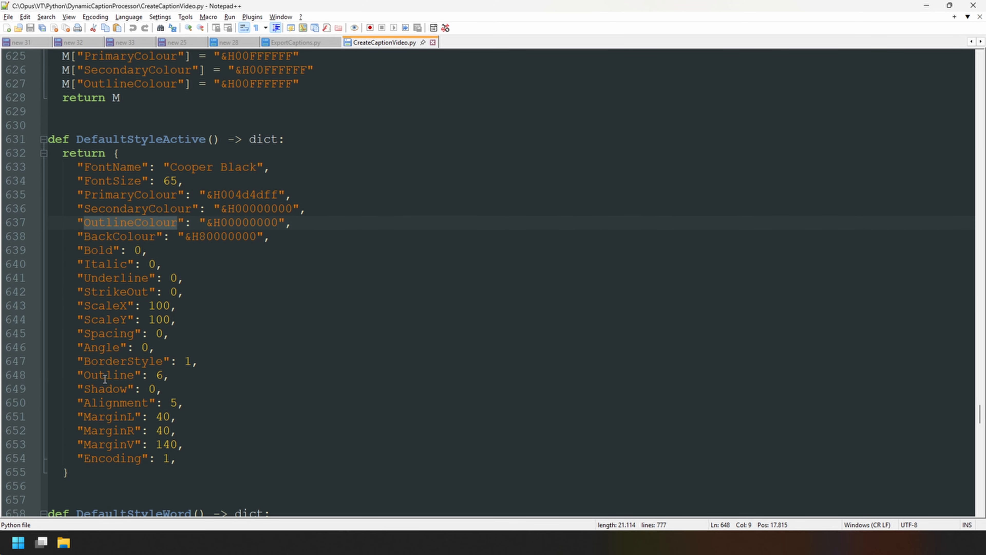
pyautogui.doubleClick(95, 376)
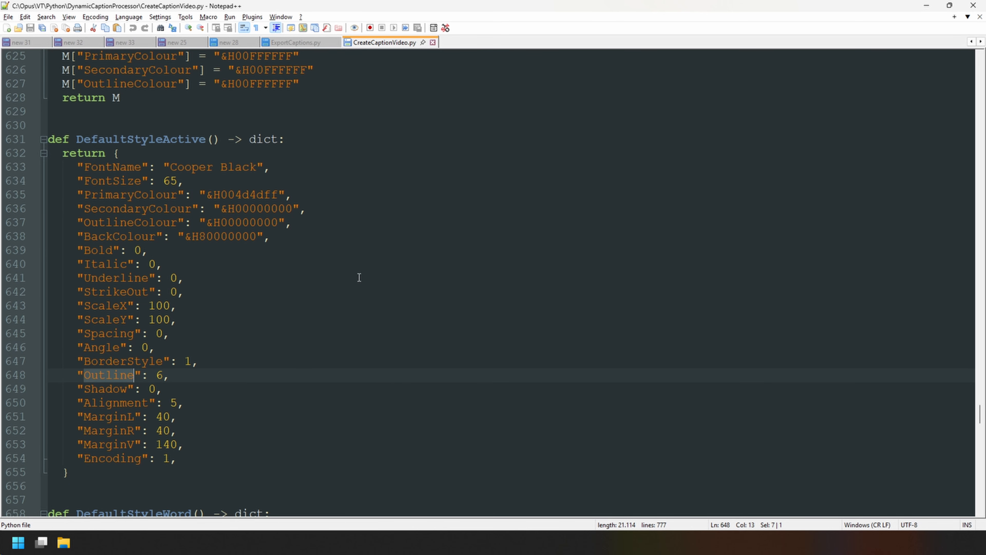
# Locate the DefaultStyleWord and DefaultStyleActive function definitions in the script.
pyautogui.scroll(-8, 233, 233)
pyautogui.doubleClick(134, 125)
pyautogui.scroll(10, 241, 296)
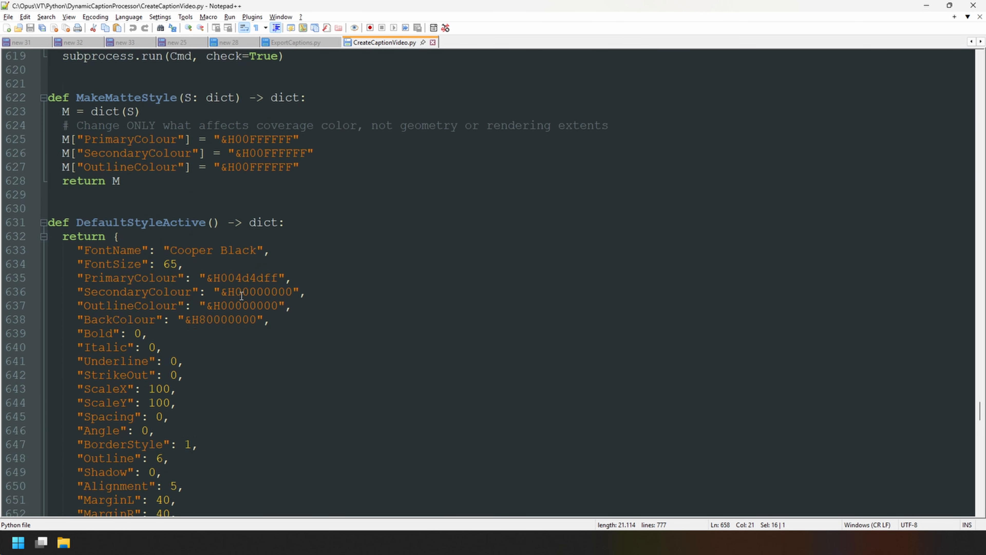
pyautogui.scroll(1, 241, 296)
pyautogui.doubleClick(135, 264)
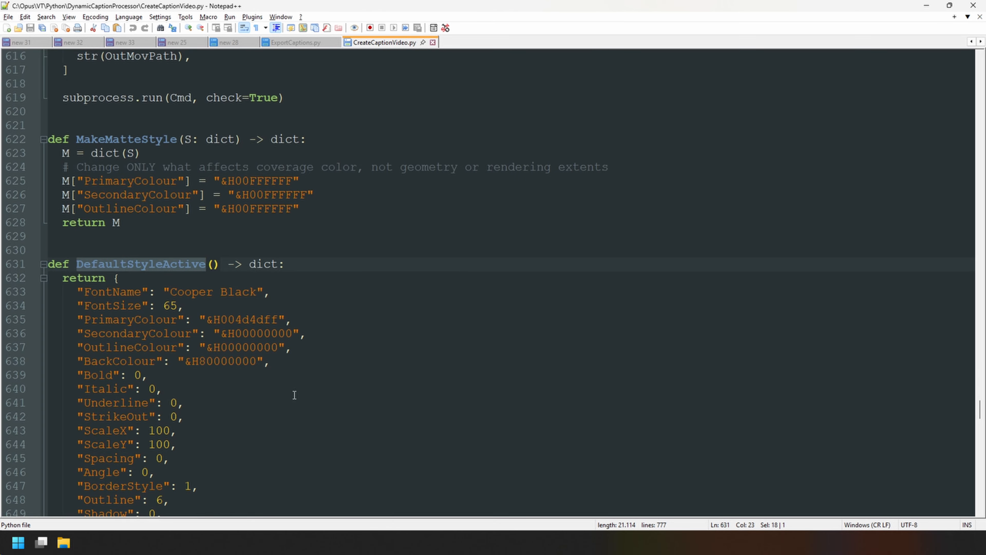
# Examine the default width and height arguments in the Main function of CreateCaptionVideo.py.
pyautogui.scroll(-6, 297, 396)
pyautogui.scroll(-15, 159, 391)
pyautogui.click(158, 391)
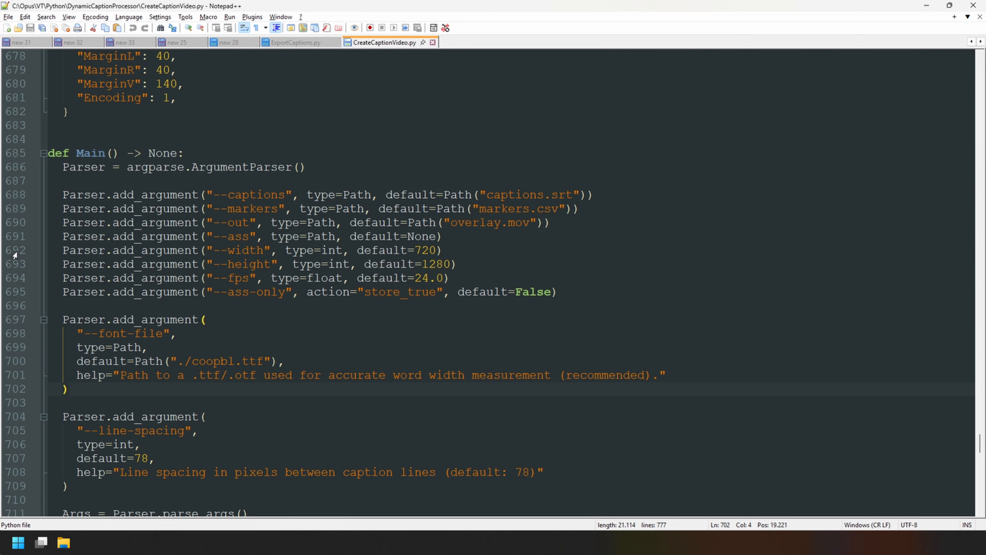
pyautogui.doubleClick(248, 250)
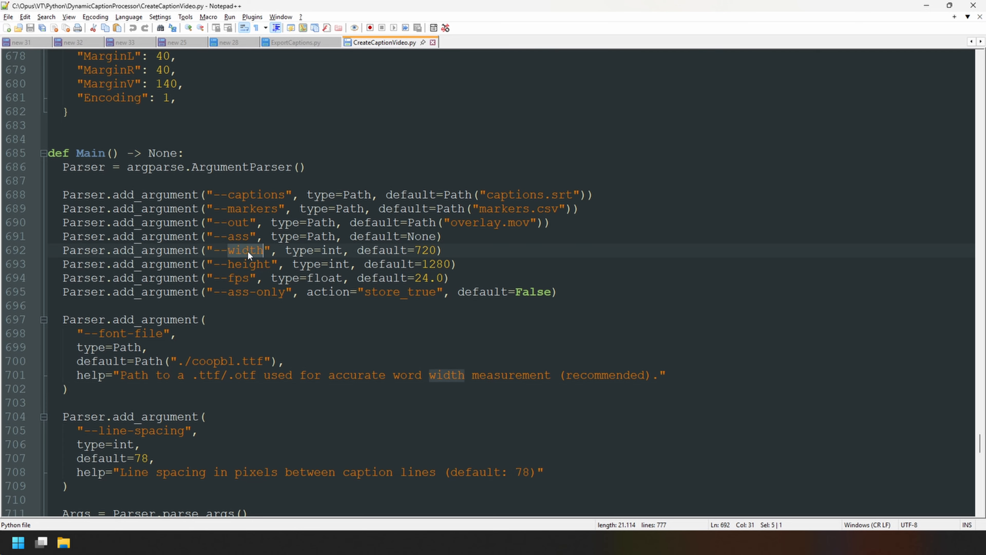
pyautogui.tripleClick(245, 268)
pyautogui.click(246, 264)
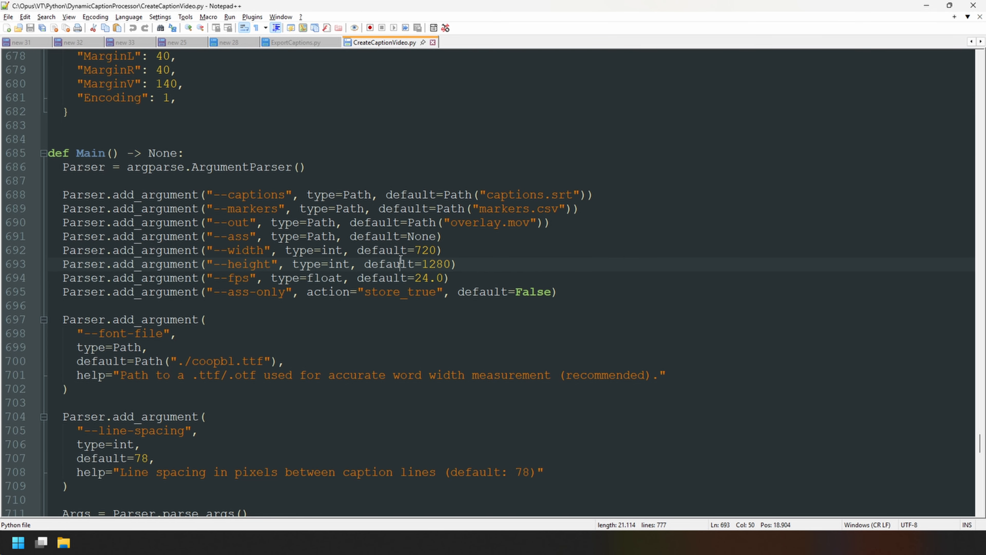
pyautogui.doubleClick(423, 252)
pyautogui.click(437, 263)
# Switch to DaVinci Resolve and check the resolution and frame rate in the Timeline Example's timeline settings.
pyautogui.click(640, 542)
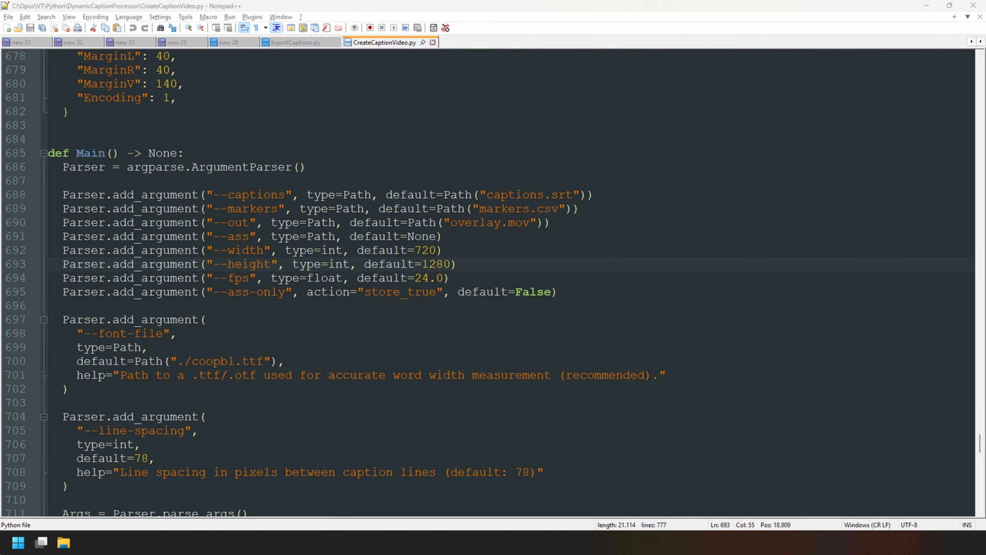
pyautogui.click(59, 25)
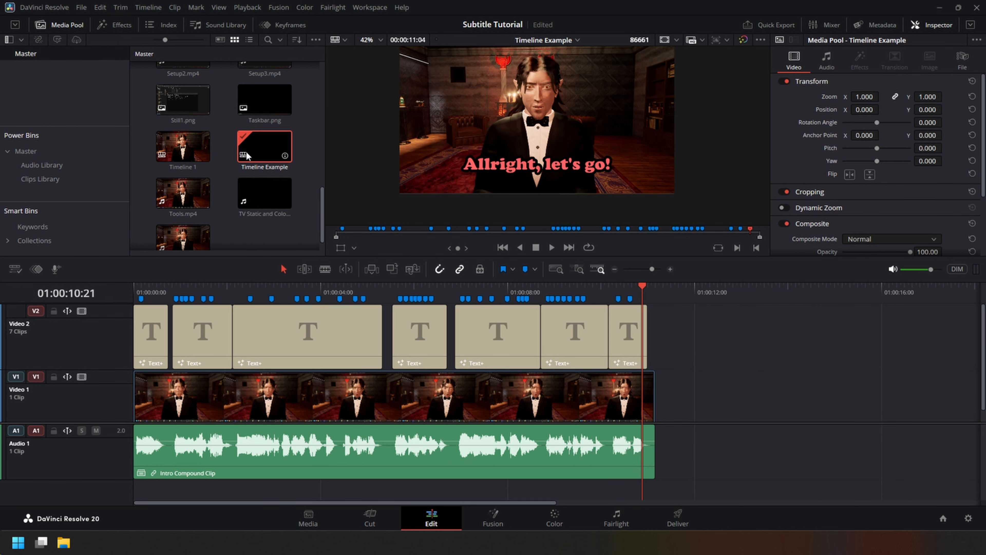
pyautogui.rightClick(267, 154)
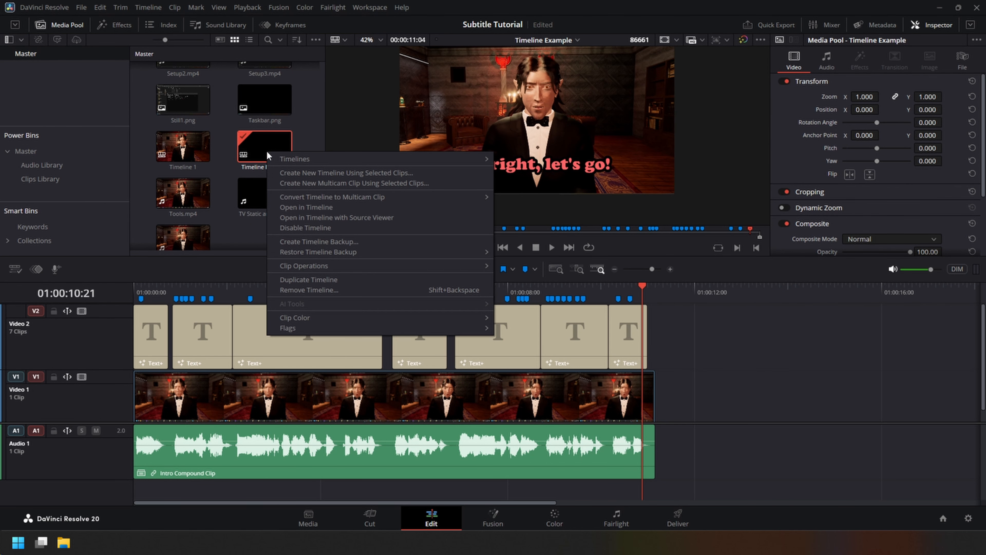
pyautogui.moveTo(327, 161)
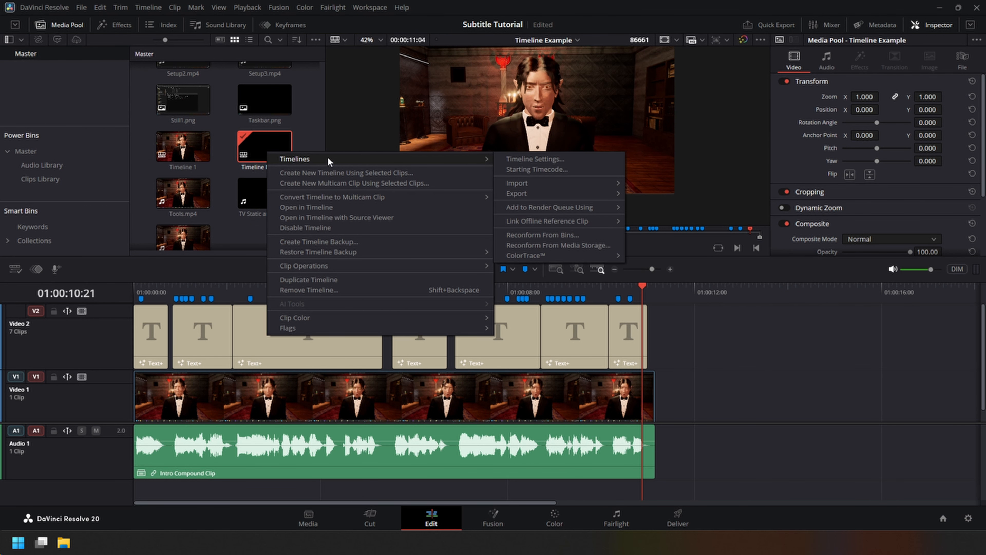
pyautogui.click(551, 160)
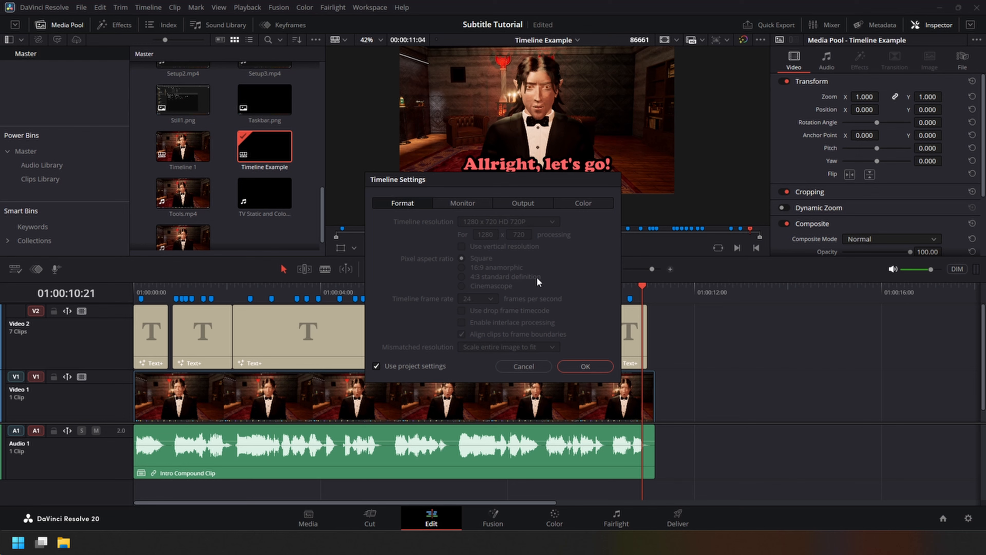
pyautogui.press('Escape')
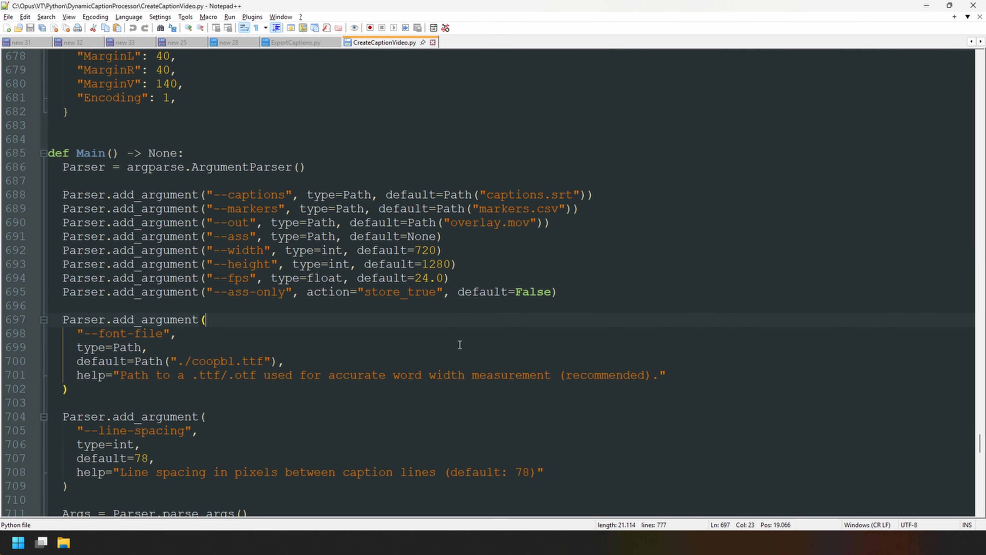
# Switch to Notepad++, set the default width to 1280 and the default height to 720 in Main, and save the script.
pyautogui.click(459, 345)
pyautogui.doubleClick(423, 250)
pyautogui.doubleClick(435, 264)
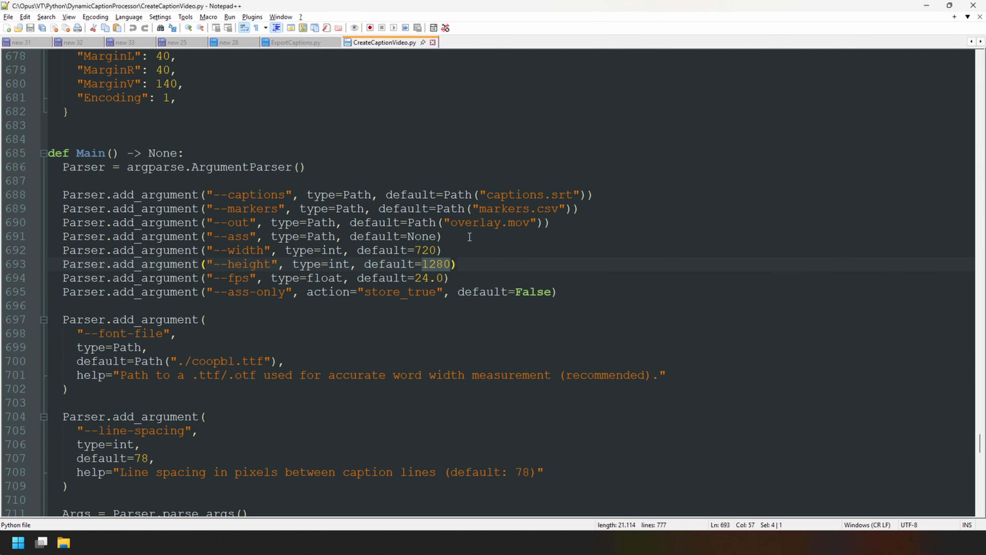
pyautogui.hotkey('ctrl', 'x')
pyautogui.click(416, 249)
pyautogui.hotkey('ctrl', 'v')
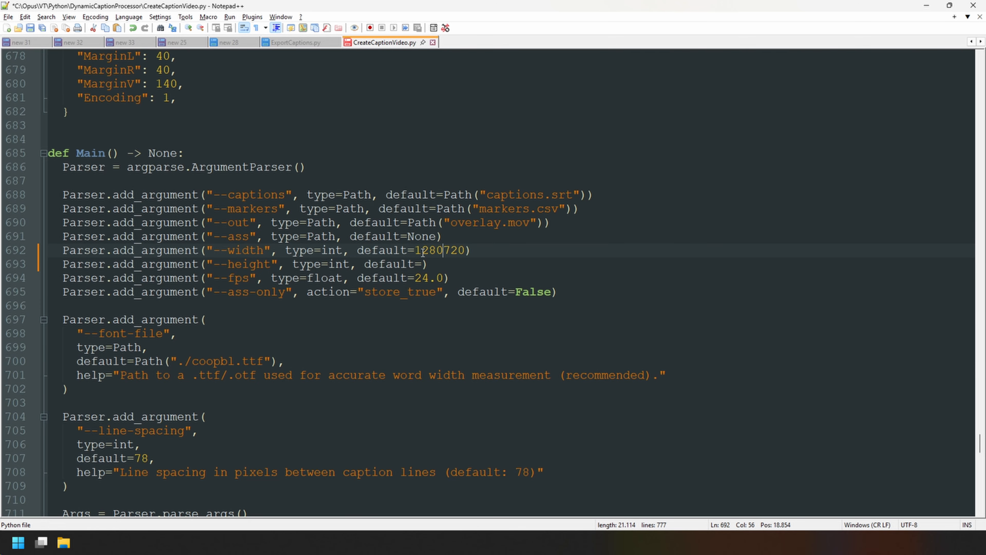
pyautogui.hotkey('ctrl', 'shift', 'Right')
pyautogui.hotkey('ctrl', 'x')
pyautogui.press('Down')
pyautogui.press('Left')
pyautogui.hotkey('ctrl', 'v')
pyautogui.click(463, 260)
pyautogui.hotkey('ctrl', 's')
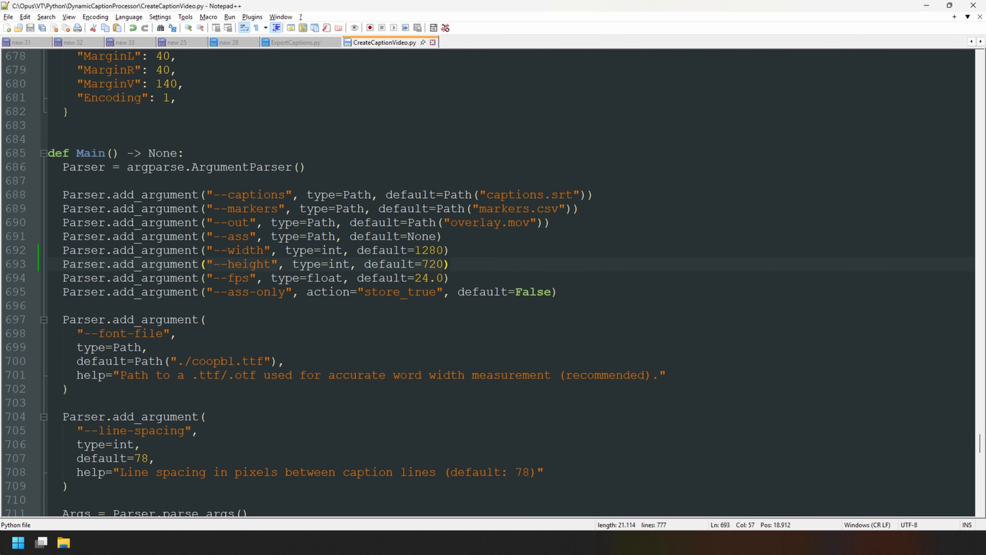
# Switch to File Explorer and try to generate the caption video from captions.srt and markers.csv by running RunScript.bat.
pyautogui.hotkey('alt', 'Tab')
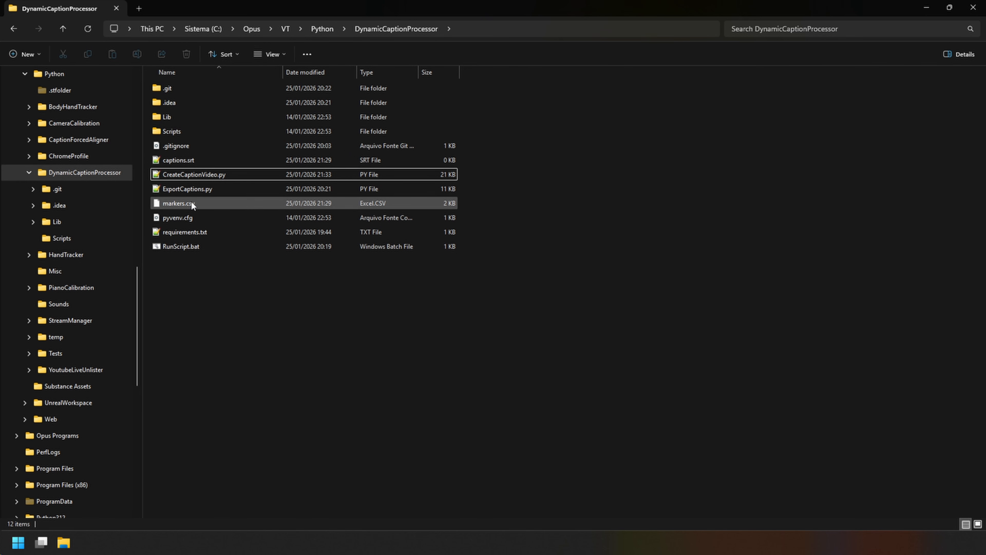
pyautogui.click(184, 203)
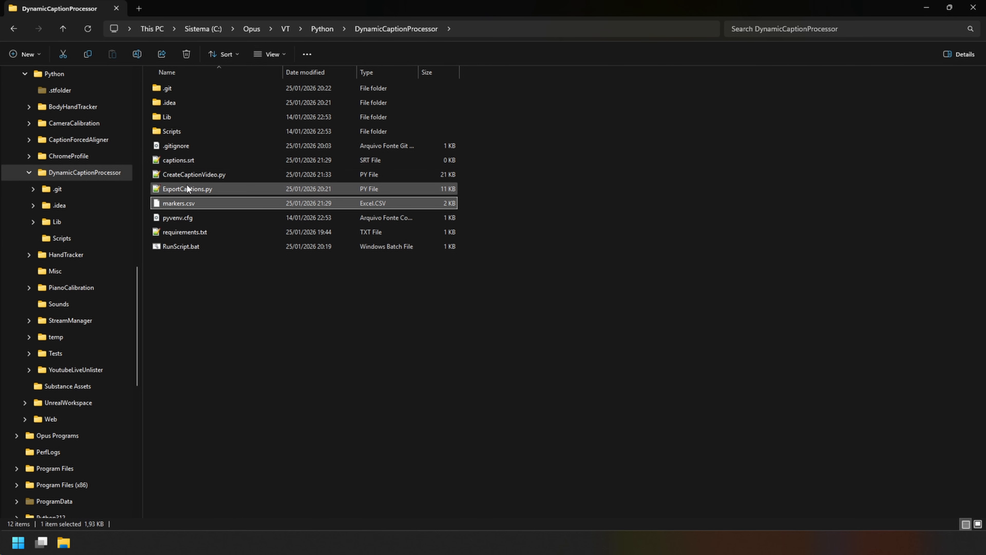
pyautogui.keyDown('ctrl'); pyautogui.click(184, 159); pyautogui.keyUp('ctrl')
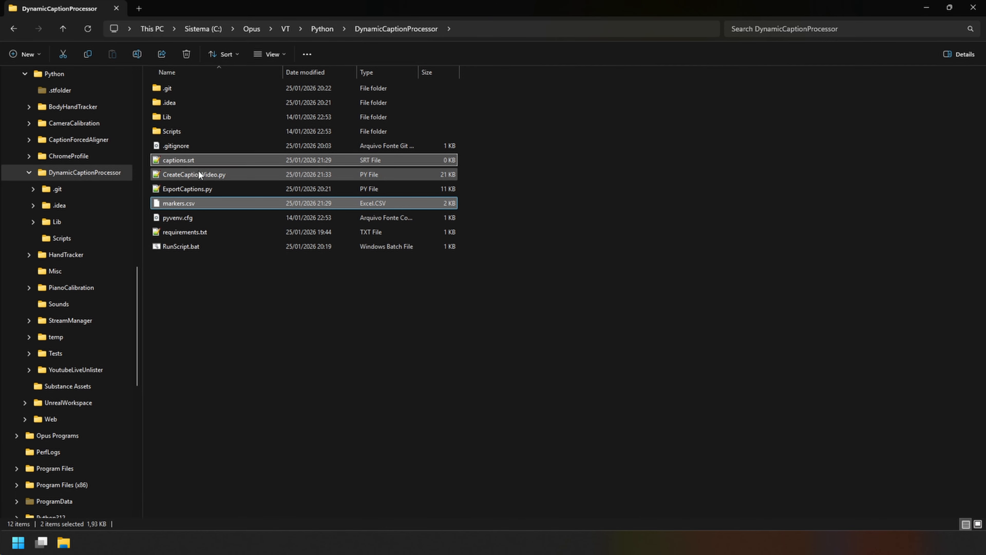
pyautogui.doubleClick(186, 247)
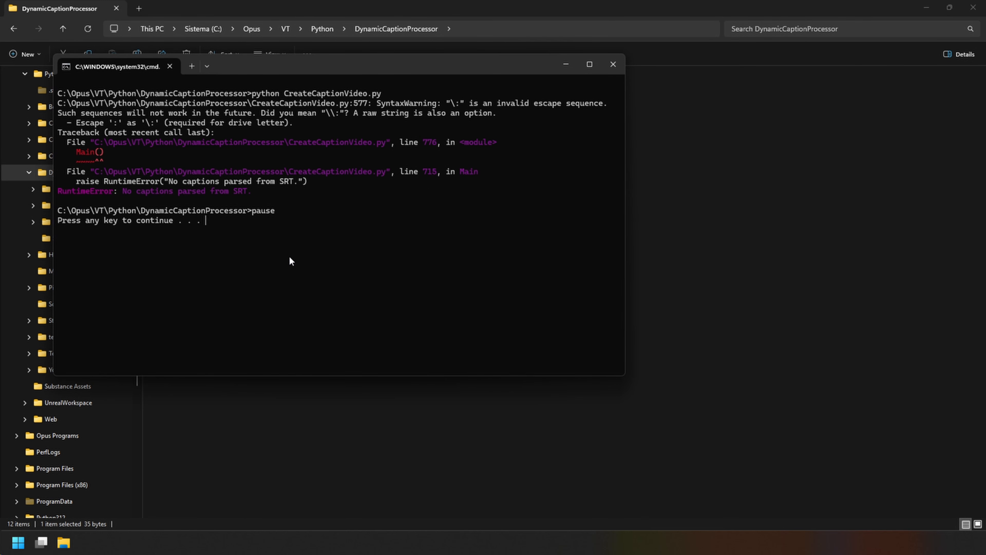
pyautogui.press('Return')
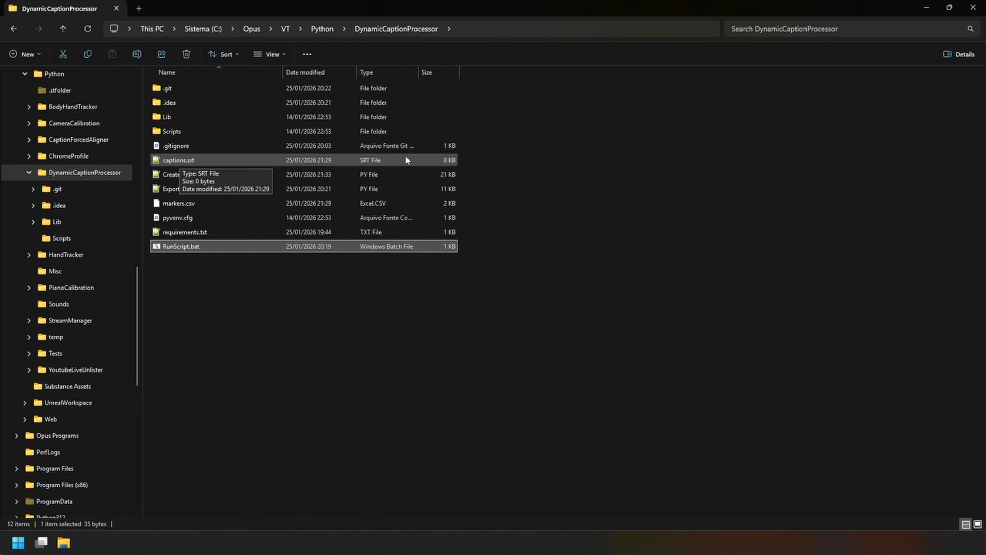
# Check the contents of captions.srt and close it, and check in DaVinci Resolve which video track holds the Text+ titles.
pyautogui.doubleClick(185, 159)
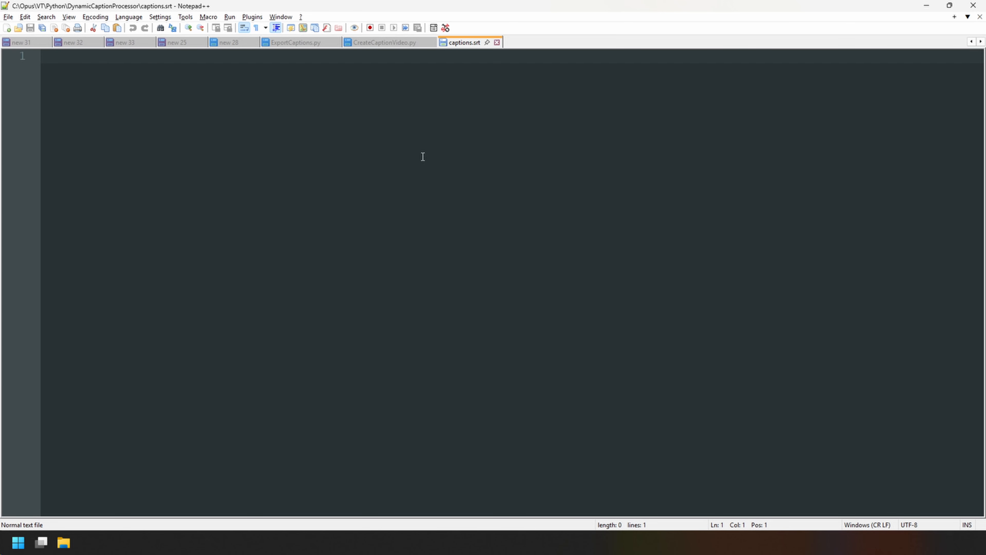
pyautogui.hotkey('ctrl', 'w')
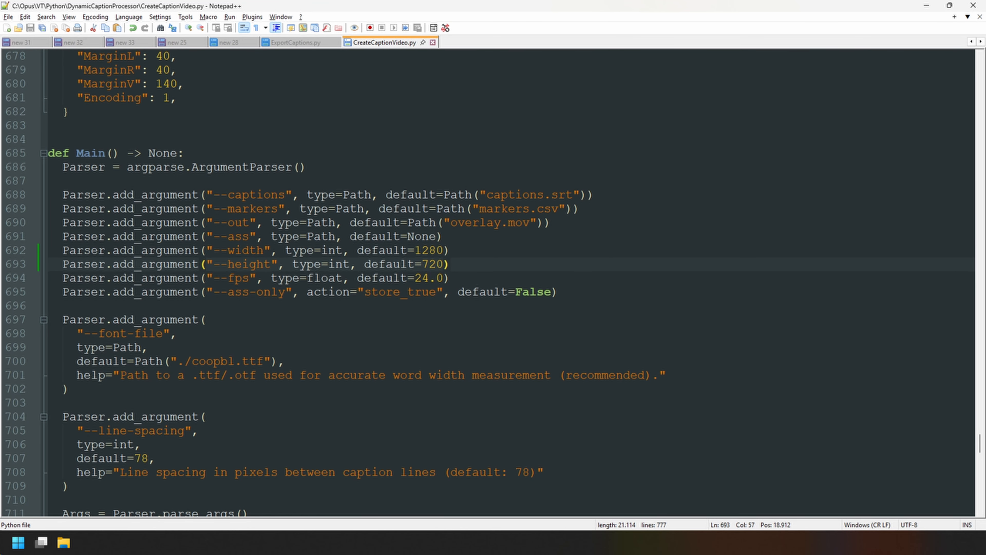
pyautogui.click(572, 542)
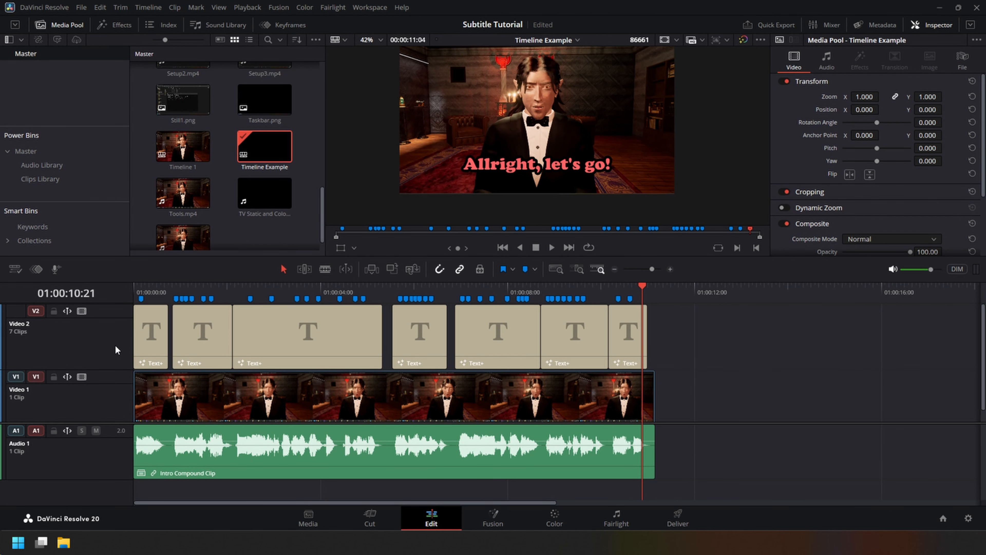
pyautogui.click(26, 342)
pyautogui.moveTo(679, 328); pyautogui.dragTo(136, 349)
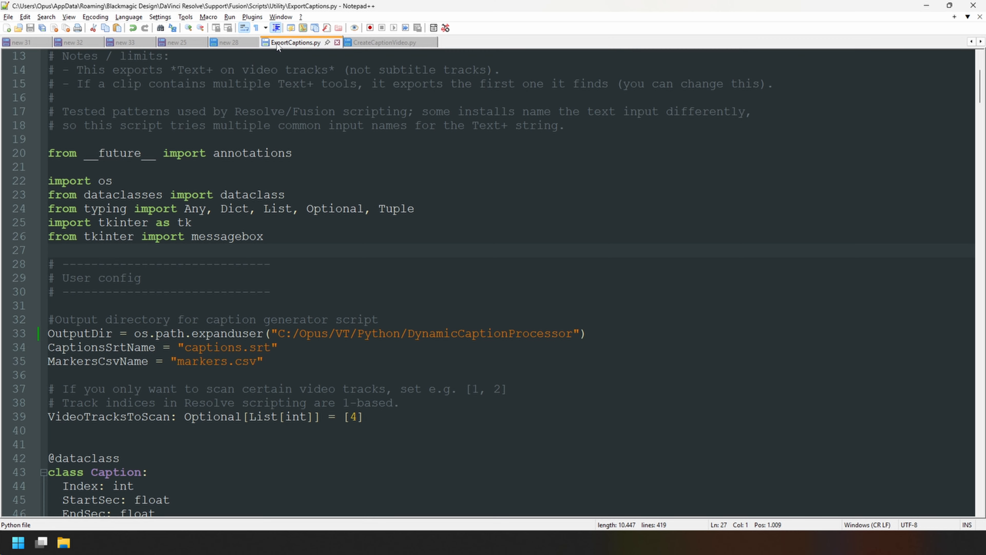
# Set VideoTracksToScan to [2] in ExportCaptions.py and save the script.
pyautogui.scroll(-2, 347, 454)
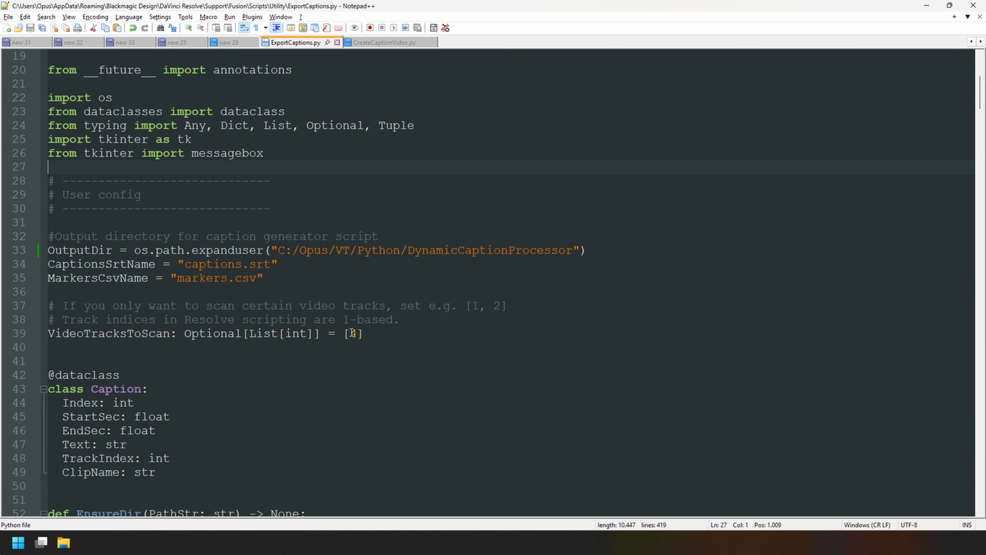
pyautogui.moveTo(349, 334); pyautogui.dragTo(358, 335)
pyautogui.write('2')
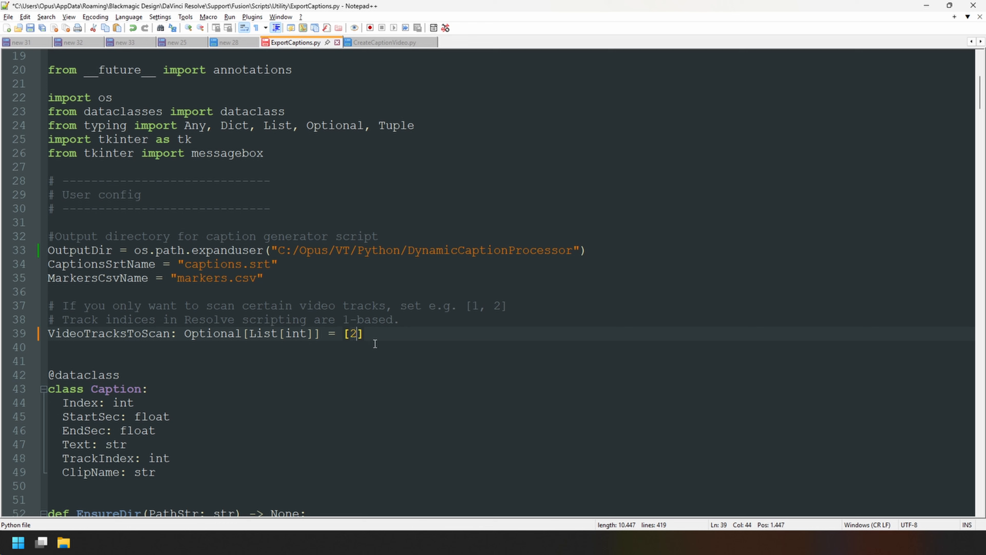
pyautogui.hotkey('ctrl', 's')
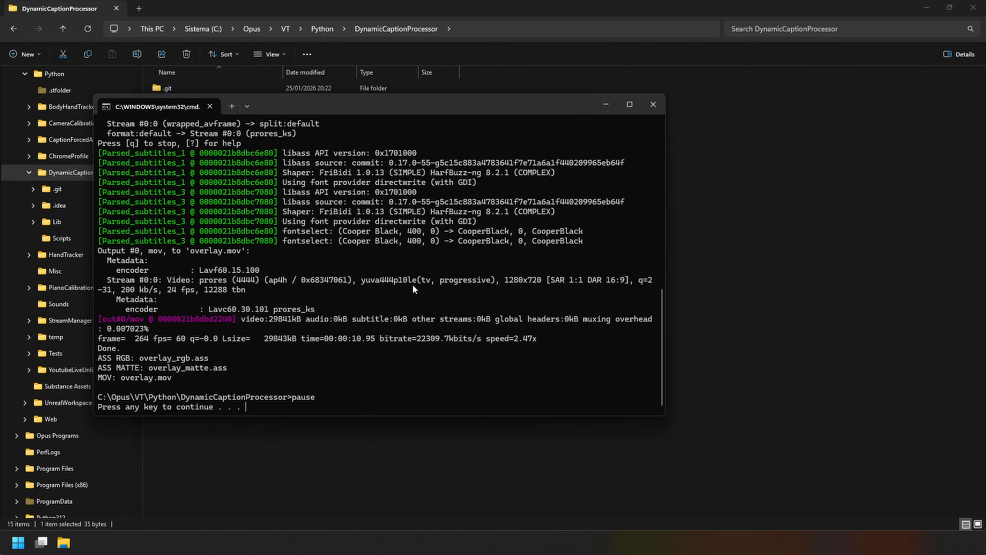
# Switch to File Explorer, dismiss the caption script's console, and play overlay.mov to check the generated captions.
pyautogui.press('Return')
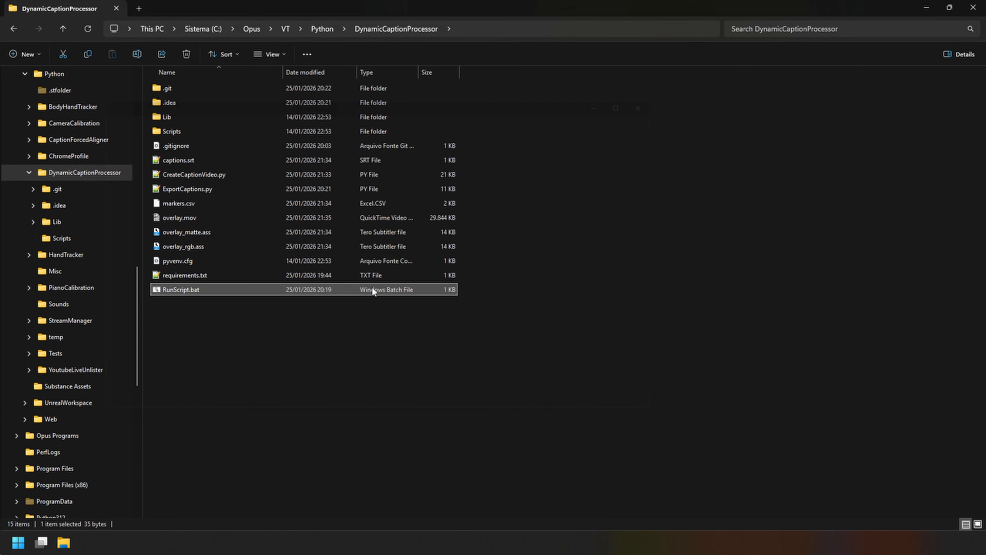
pyautogui.click(184, 218)
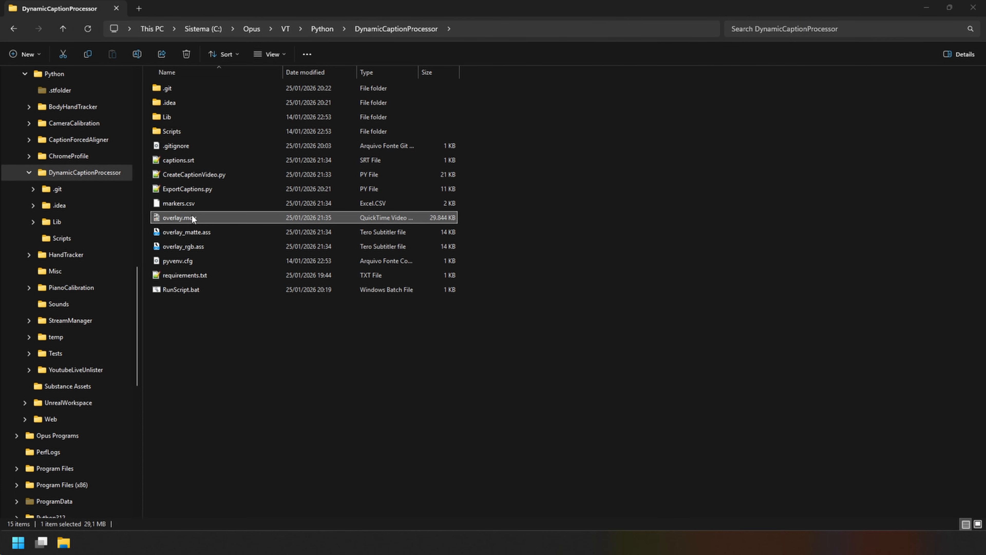
pyautogui.doubleClick(181, 219)
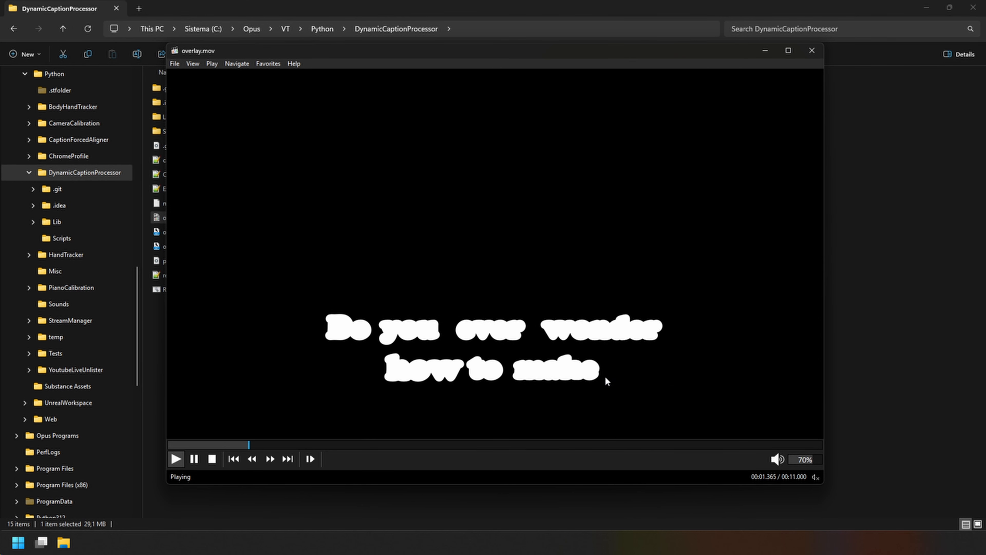
pyautogui.click(654, 381)
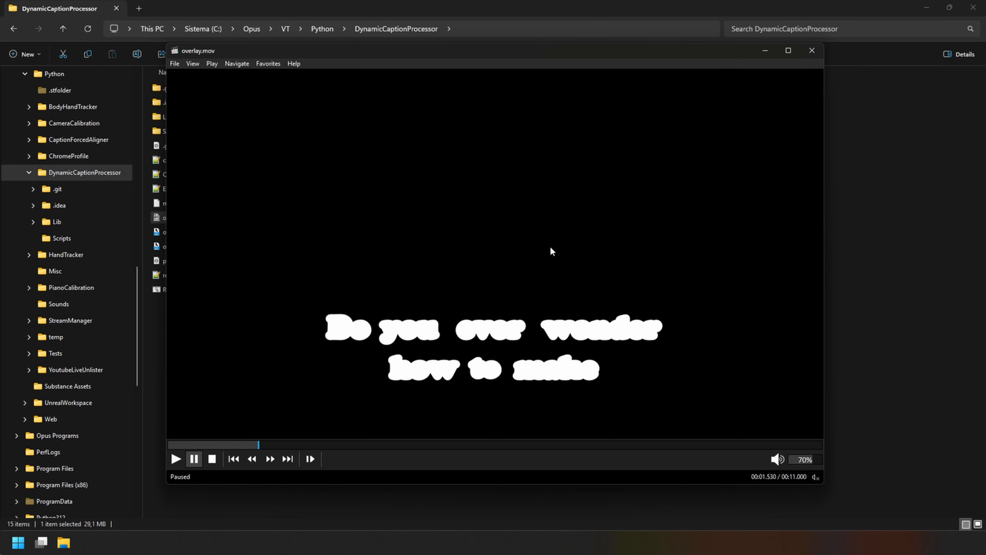
pyautogui.moveTo(247, 56); pyautogui.dragTo(228, 58)
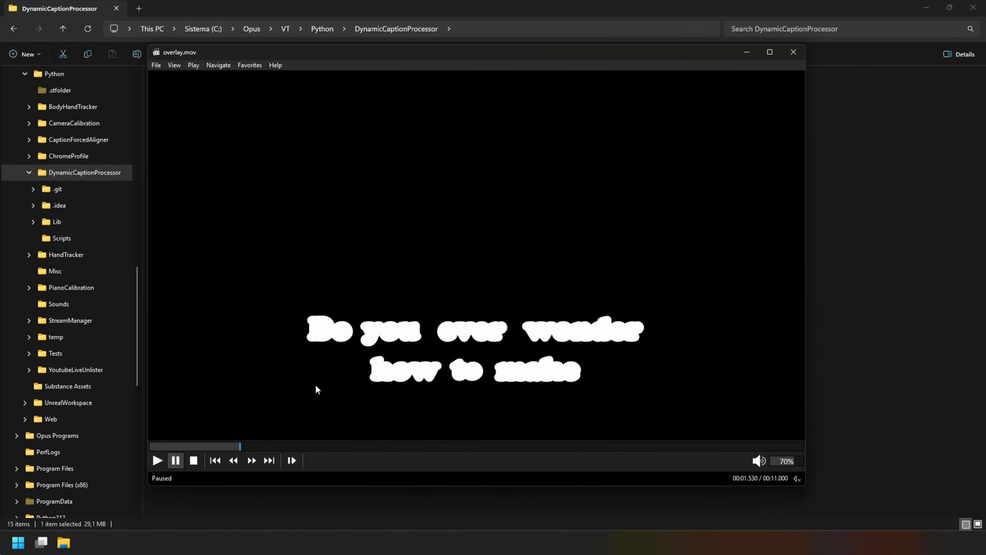
pyautogui.press('space')
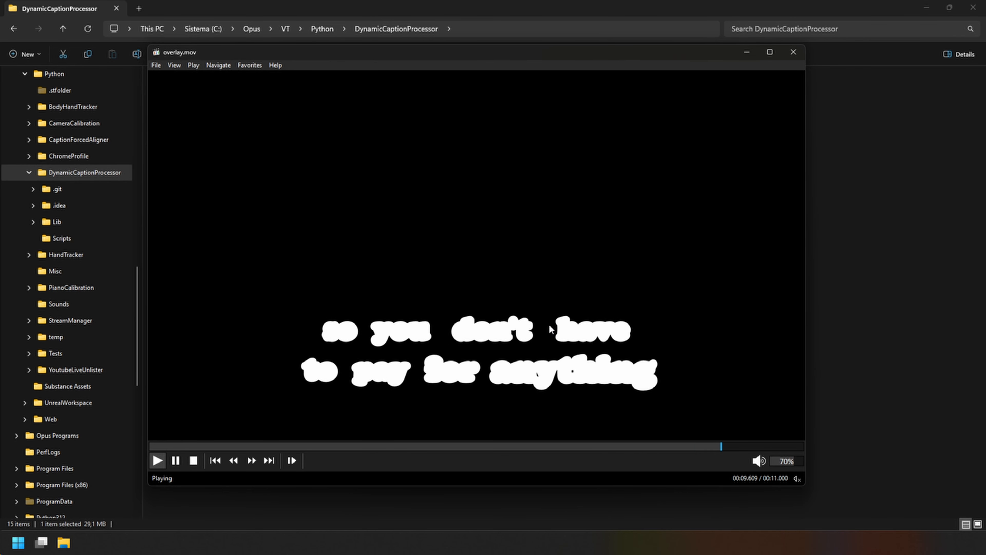
pyautogui.hotkey('alt', 'F4')
# Rename overlay.mov in the DynamicCaptionProcessor folder as Captions.mov.
pyautogui.click(172, 216)
pyautogui.press('Escape')
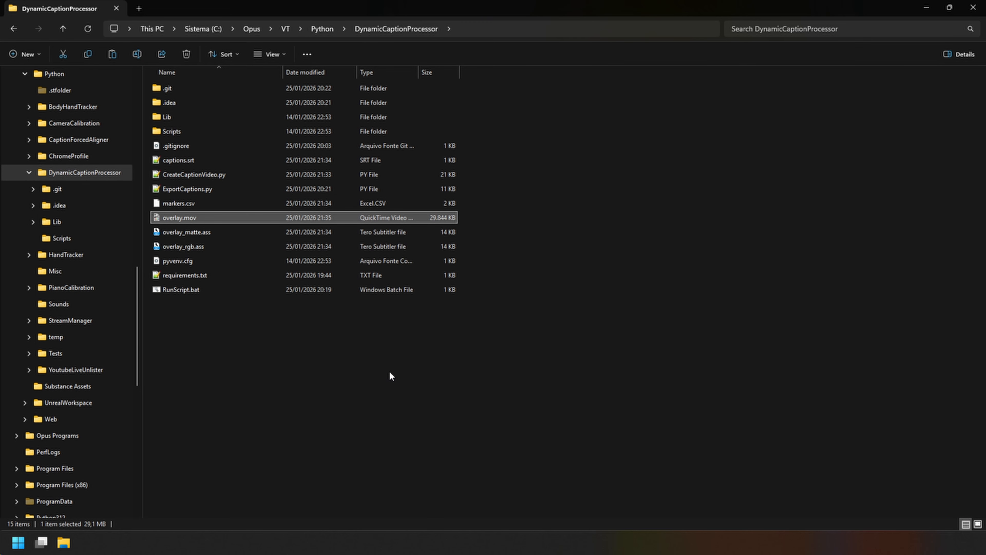
pyautogui.click(193, 333)
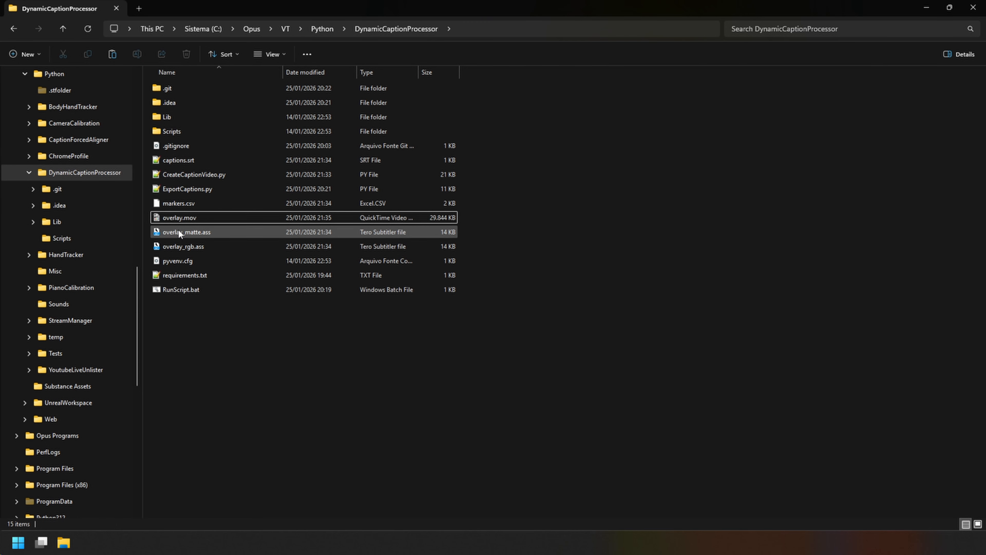
pyautogui.click(168, 218)
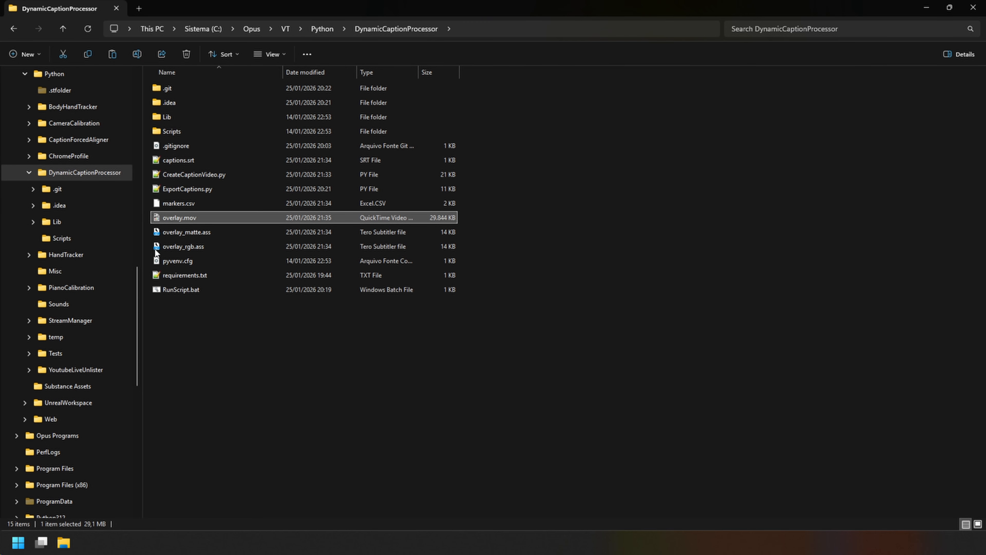
pyautogui.press('F2')
pyautogui.write('Caption')
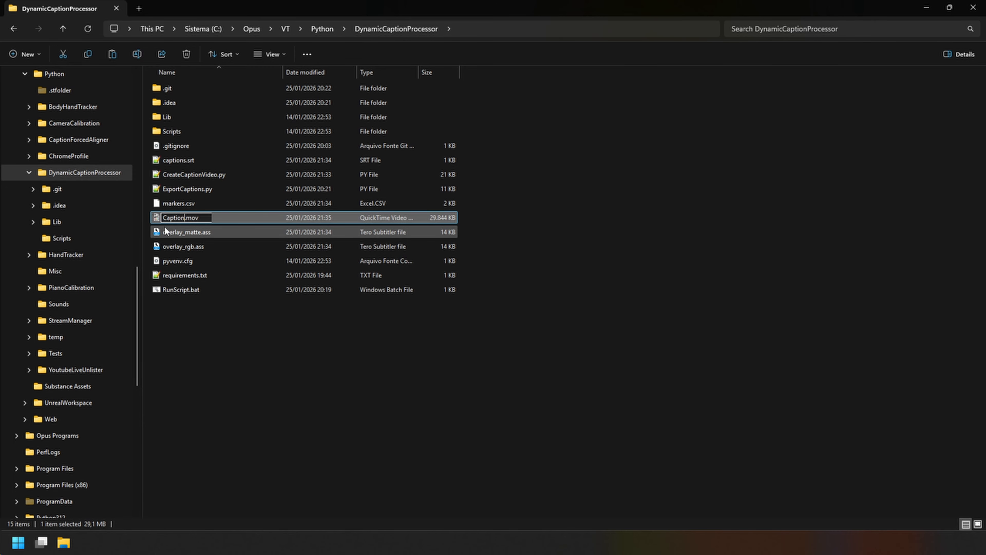
pyautogui.write('s')
pyautogui.press('Return')
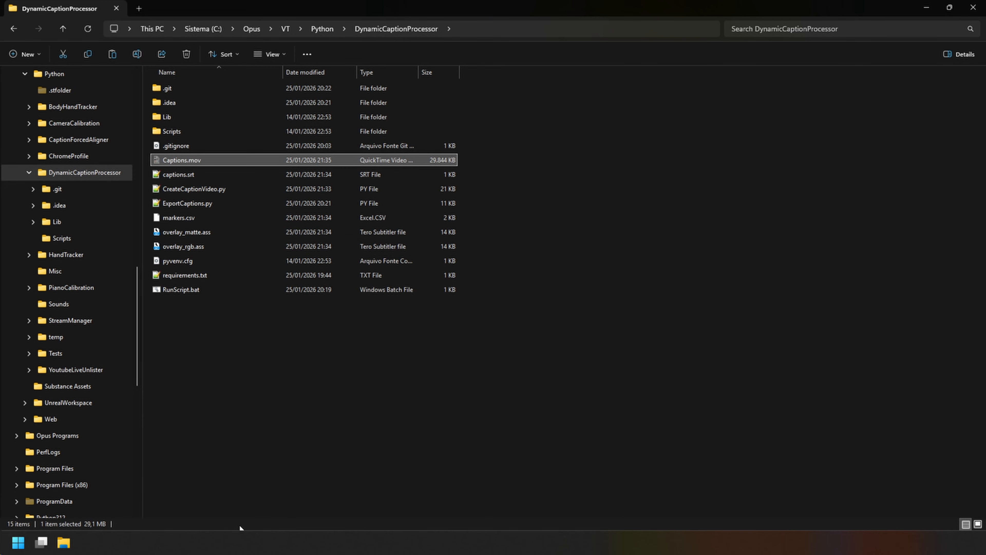
# Move Captions.mov to the Subtitle Tutorial folder and import it into DaVinci Resolve's media pool.
pyautogui.hotkey('alt', 'Tab')
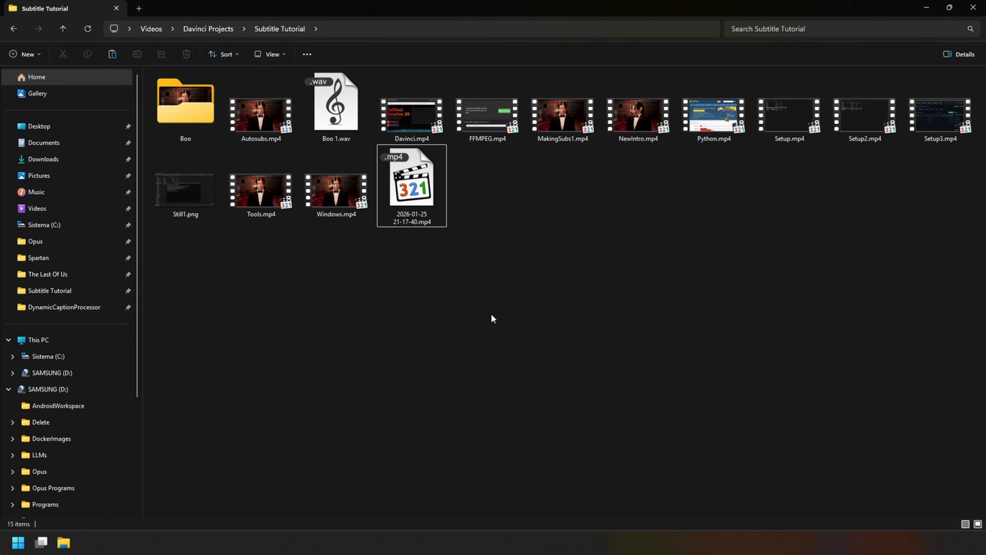
pyautogui.hotkey('ctrl', 'v')
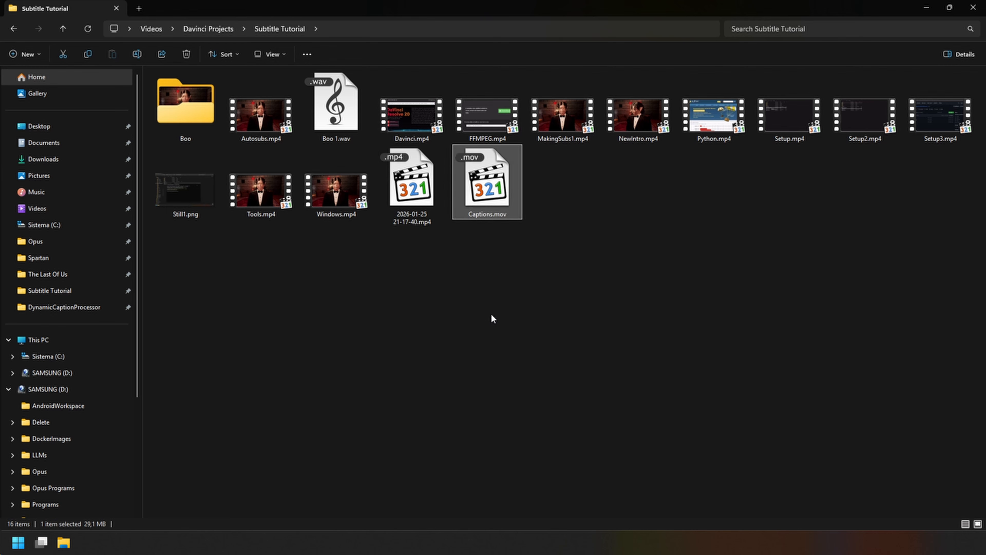
pyautogui.moveTo(488, 204); pyautogui.dragTo(229, 236)
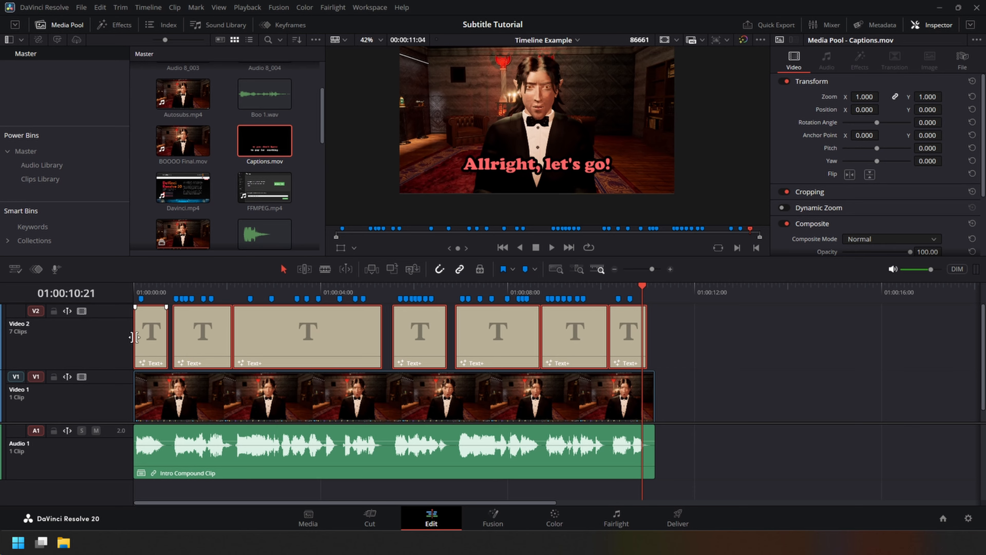
# Disable the Text+ track Video 2 and place Captions.mov at the timeline start on a new video track above it.
pyautogui.click(80, 310)
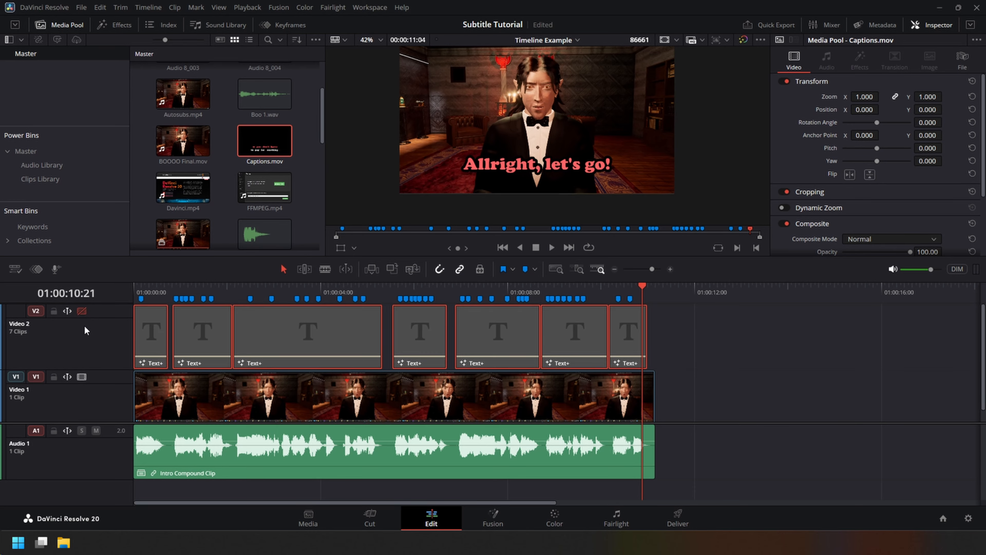
pyautogui.rightClick(95, 330)
pyautogui.click(108, 335)
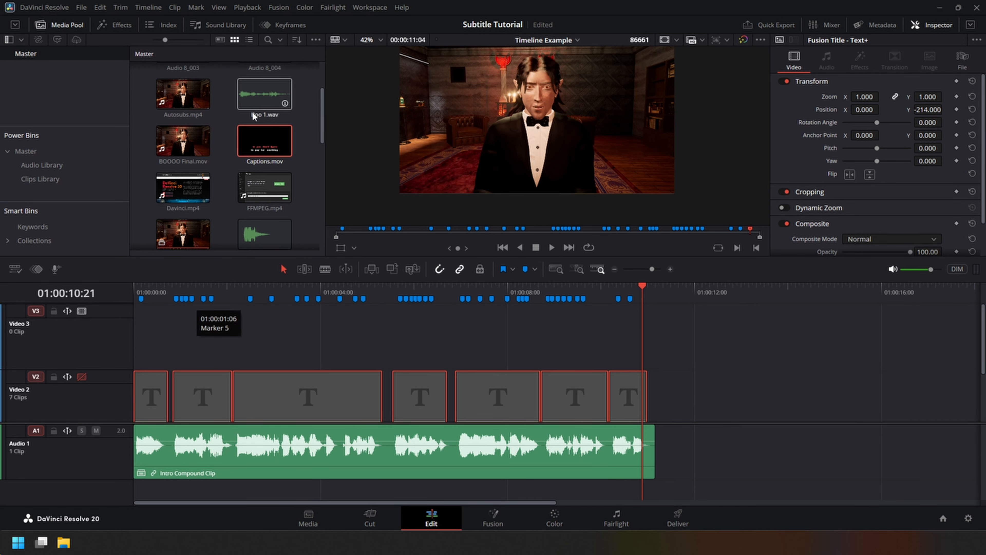
pyautogui.moveTo(254, 171); pyautogui.dragTo(126, 322)
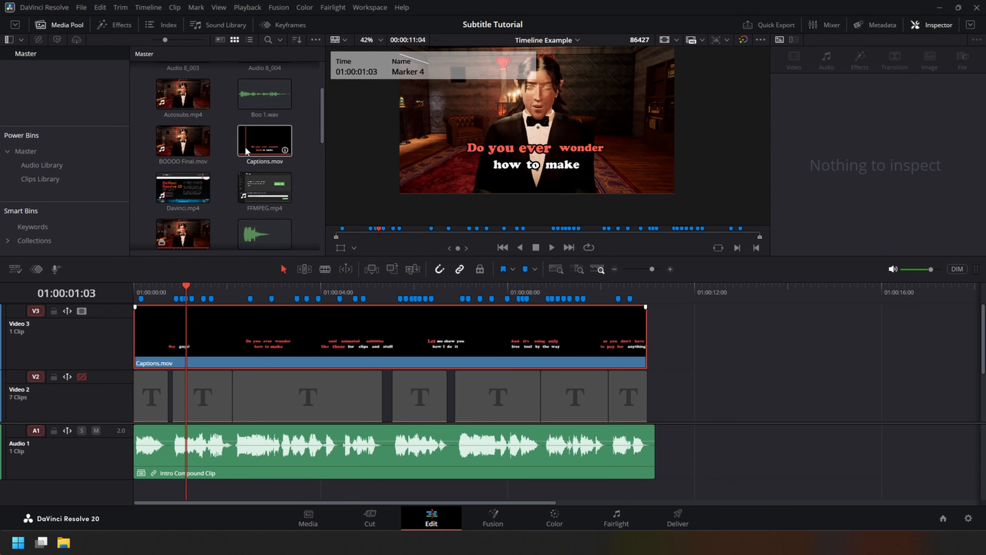
# Set the alpha mode in the clip attributes of Captions.mov in the media pool.
pyautogui.click(262, 137)
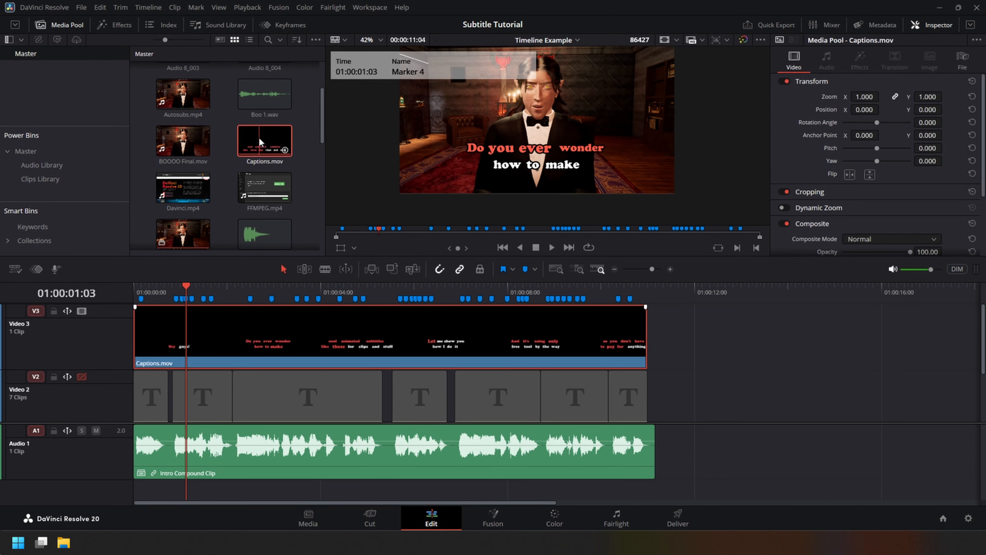
pyautogui.rightClick(258, 137)
pyautogui.click(299, 377)
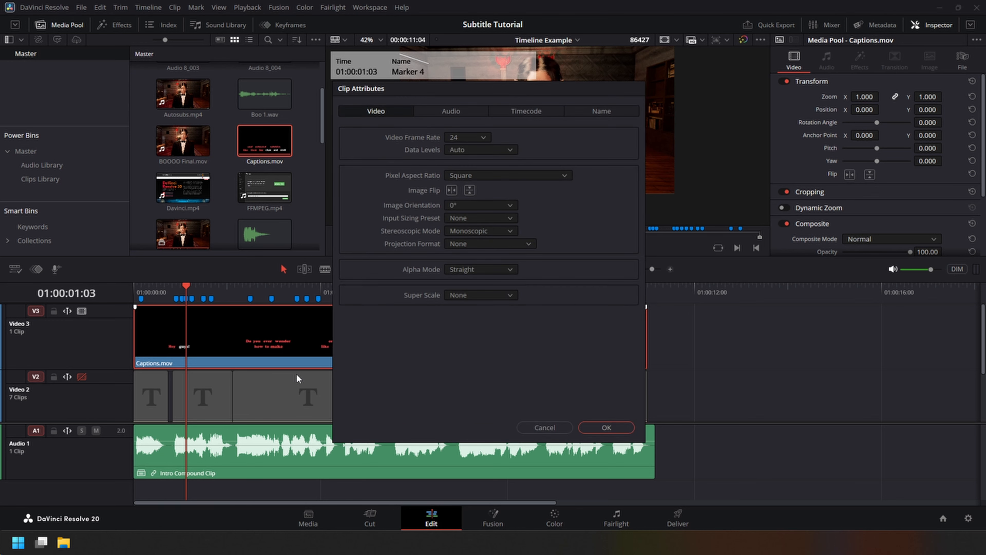
pyautogui.click(492, 272)
pyautogui.click(445, 278)
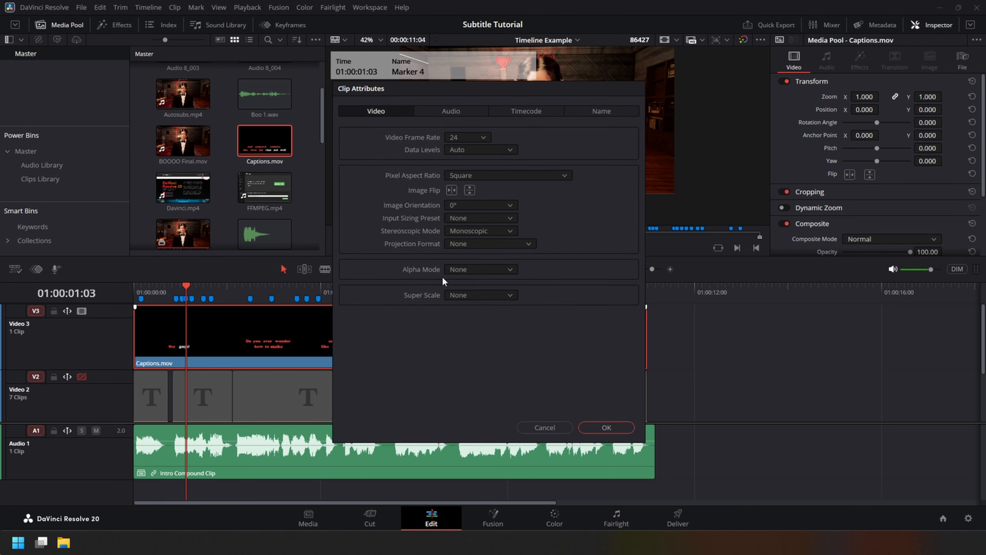
pyautogui.click(473, 270)
pyautogui.click(468, 316)
pyautogui.click(613, 429)
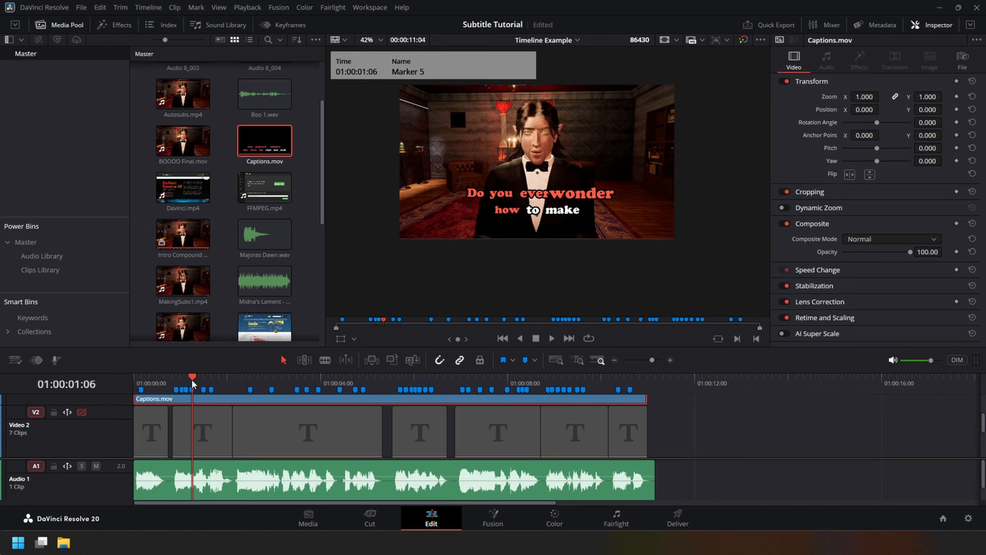
# Play the timeline from the beginning to review the animated captions over the intro clip.
pyautogui.press('Home')
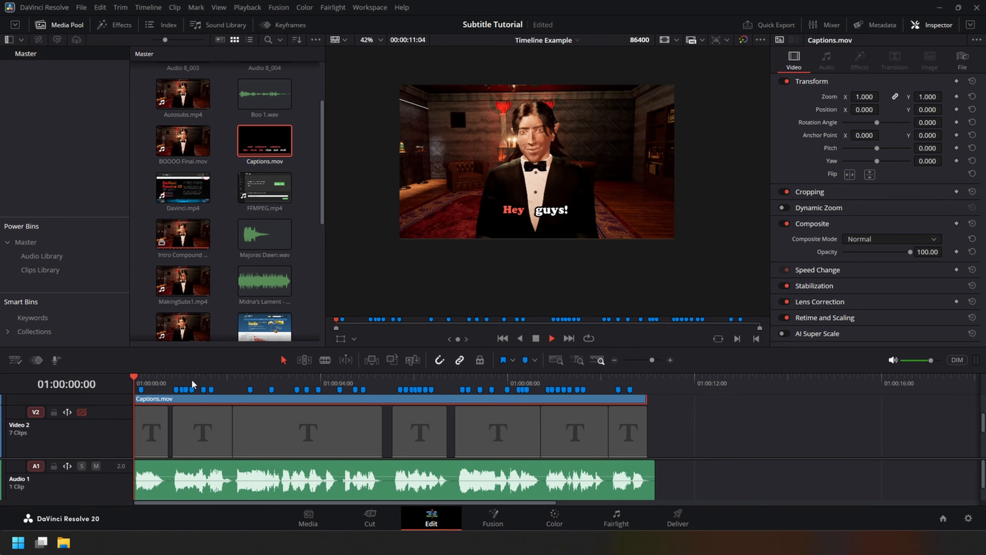
pyautogui.press('space')
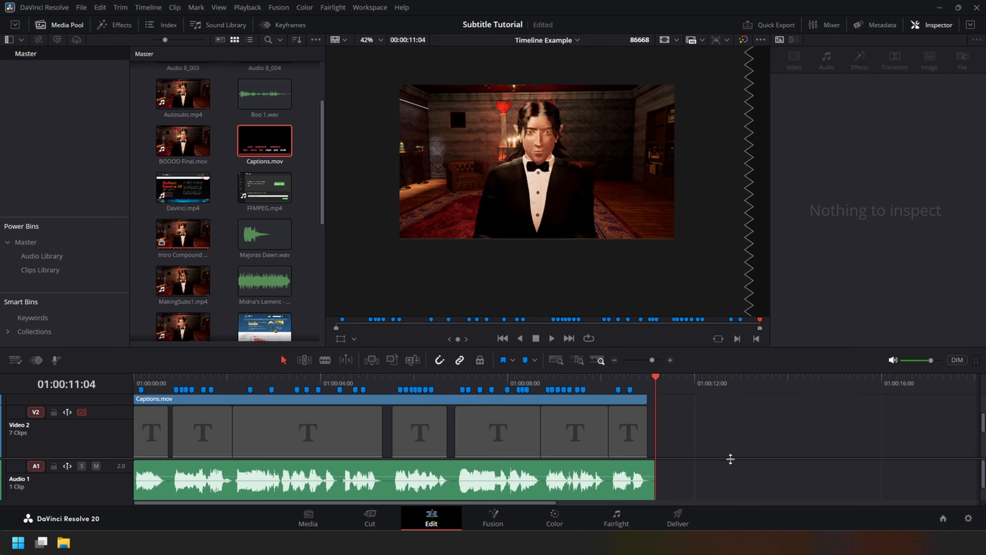
# Switch to Notepad++ and examine the supported word-level markup tags listed in _TokenToPlainAndOverride in CreateCaptionVideo.py.
pyautogui.click(524, 542)
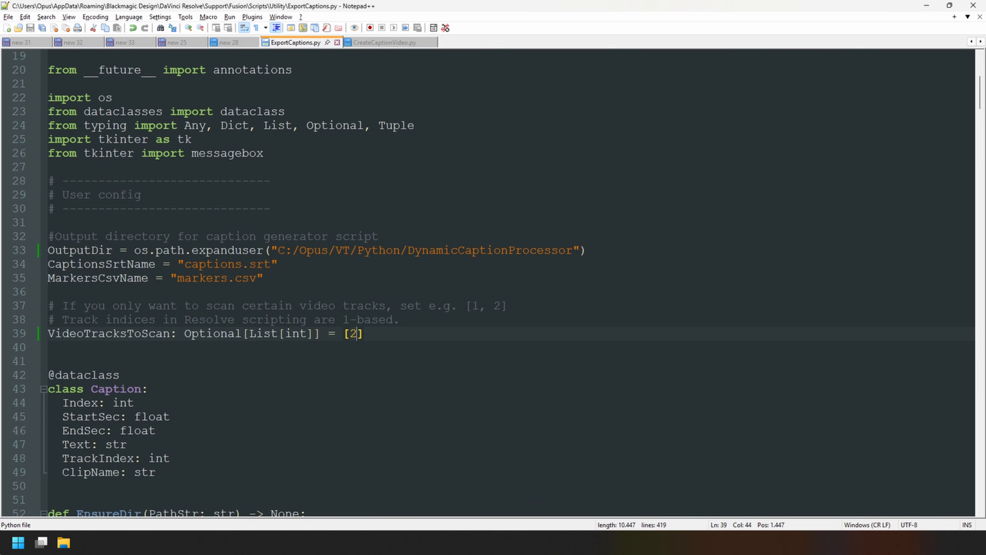
pyautogui.click(383, 41)
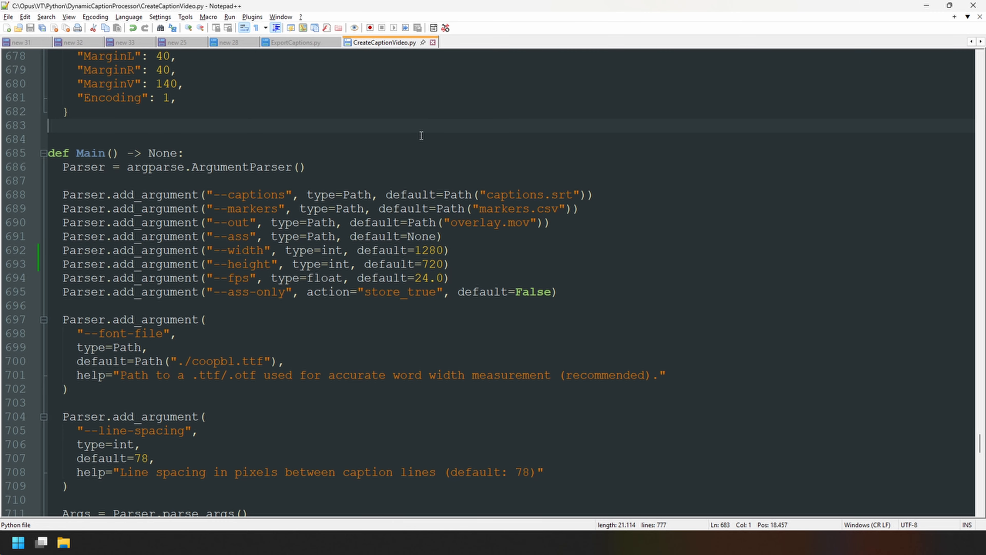
pyautogui.scroll(-20, 759, 273)
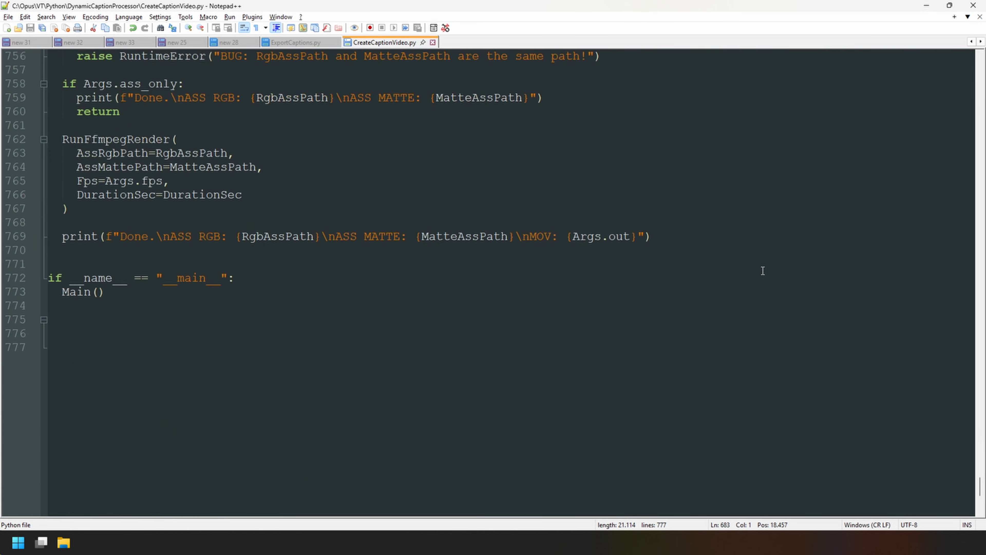
pyautogui.scroll(15, 762, 272)
pyautogui.scroll(-13, 598, 186)
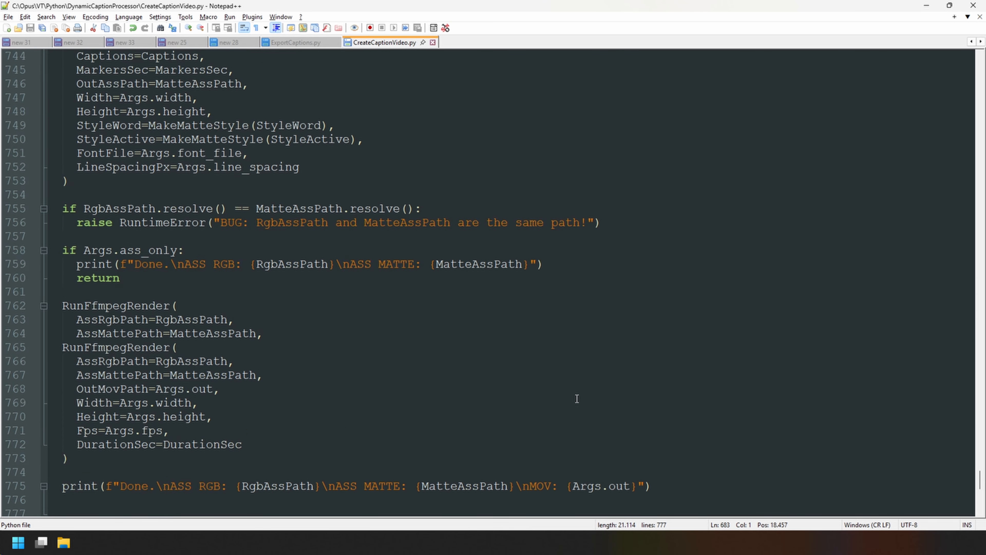
pyautogui.scroll(-6, 686, 369)
pyautogui.scroll(20, 686, 370)
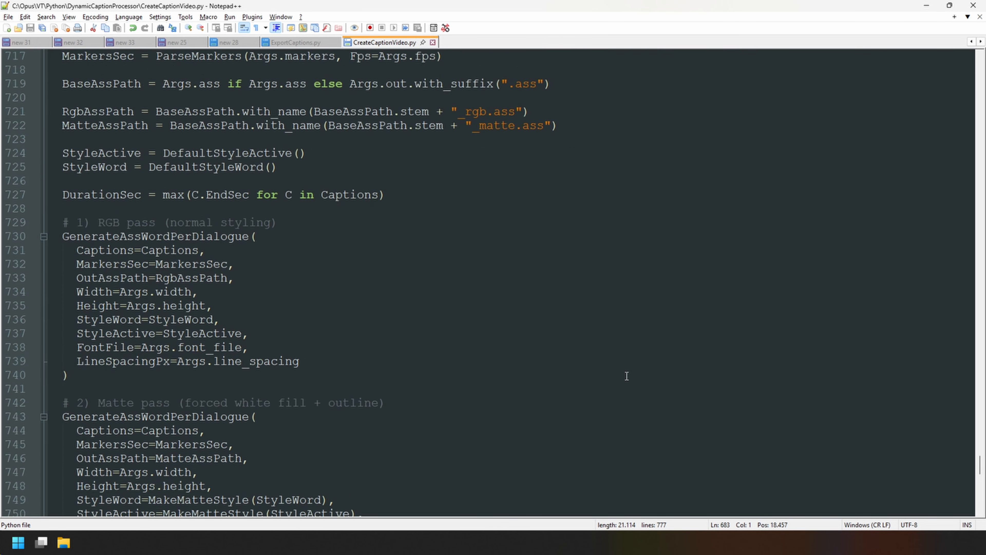
pyautogui.scroll(20, 653, 366)
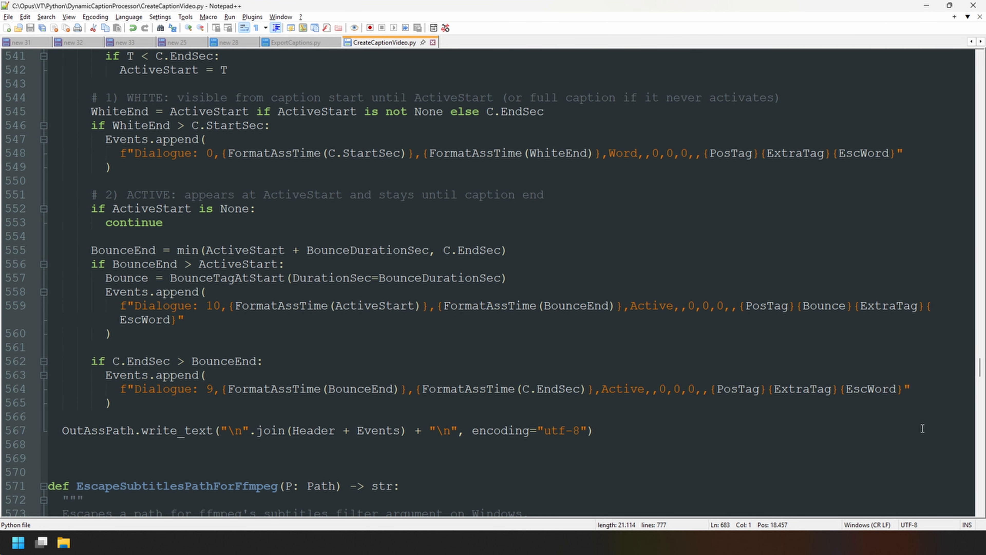
pyautogui.scroll(20, 534, 346)
pyautogui.click(509, 222)
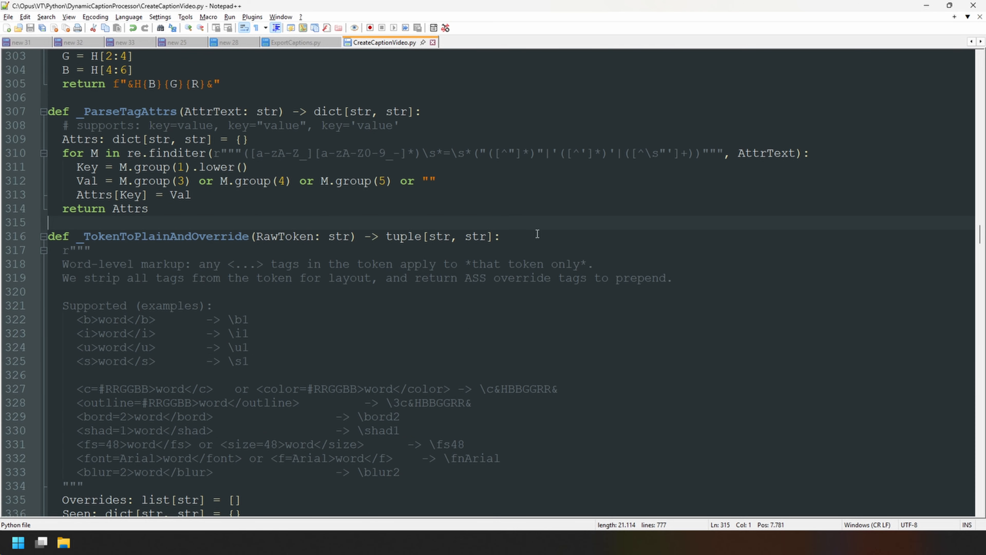
pyautogui.scroll(-2, 539, 236)
pyautogui.scroll(-1, 442, 228)
pyautogui.moveTo(98, 194); pyautogui.dragTo(79, 197)
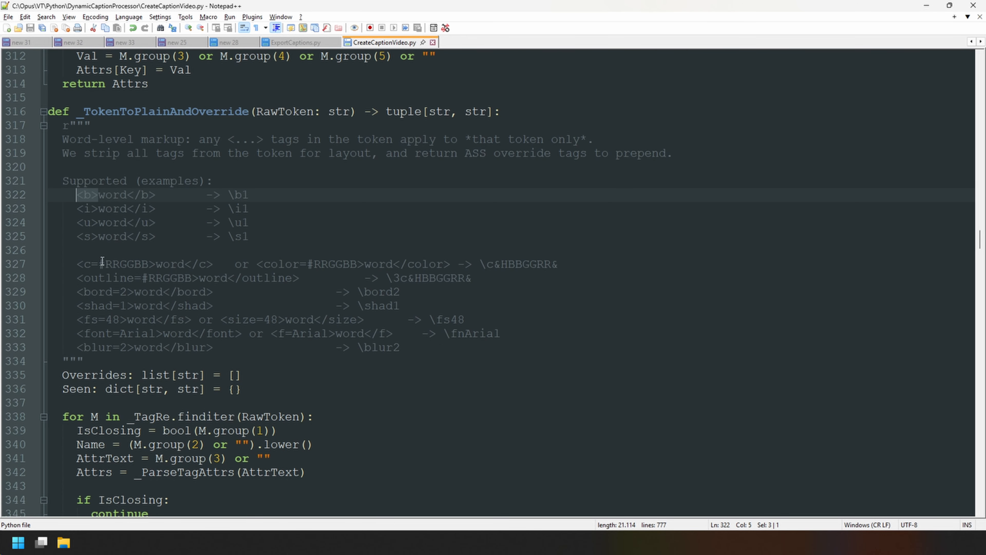
pyautogui.moveTo(85, 236); pyautogui.dragTo(77, 237)
pyautogui.click(105, 278)
# Look at ExportCaptions.py, return to CreateCaptionVideo.py, and switch to the DynamicCaptionProcessor folder in File Explorer.
pyautogui.click(295, 42)
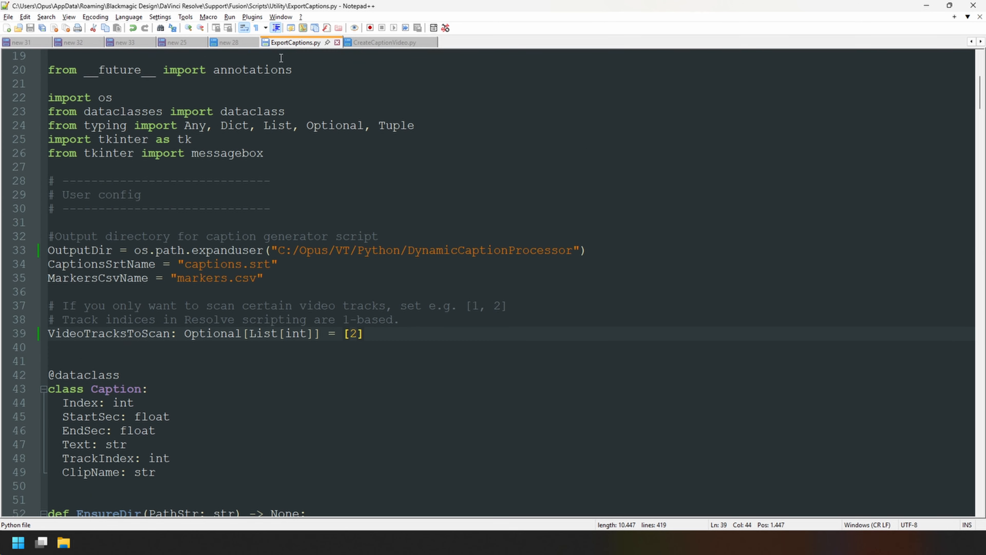
pyautogui.click(385, 43)
pyautogui.hotkey('alt', 'Tab')
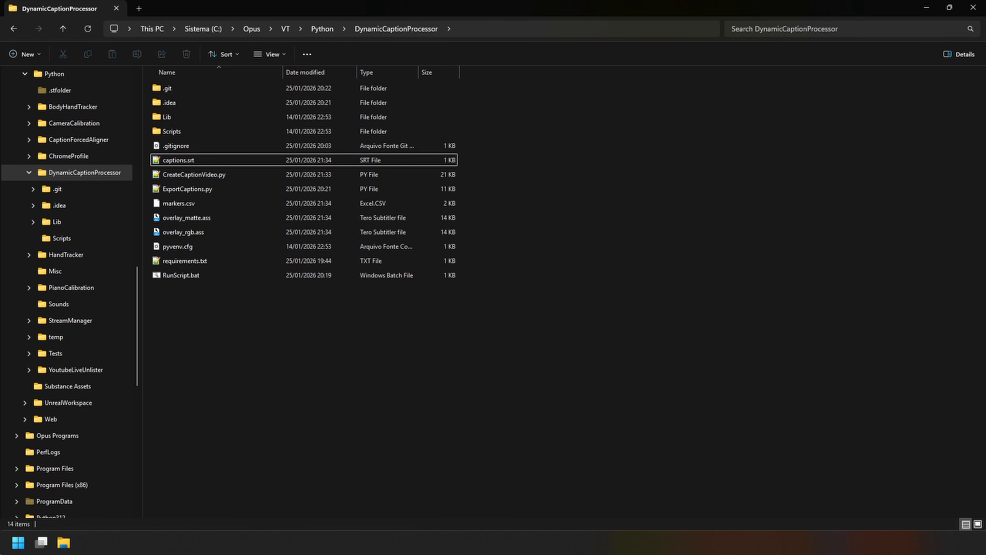
# Switch to DaVinci Resolve, wrap "anything" in <i></i> tags in the "so you don't have to pay for anything" Text+ caption, and save the project.
pyautogui.click(171, 162)
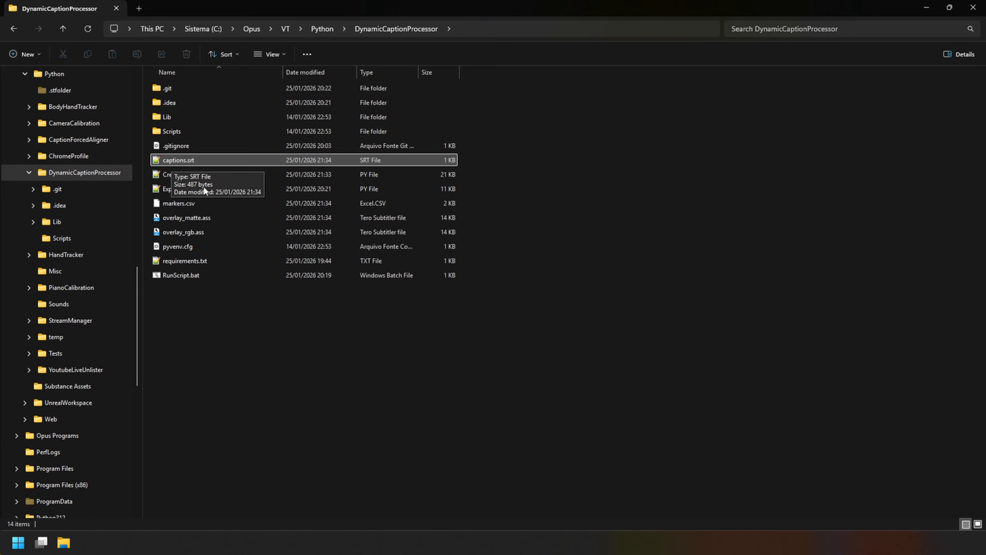
pyautogui.hotkey('alt', 'Tab')
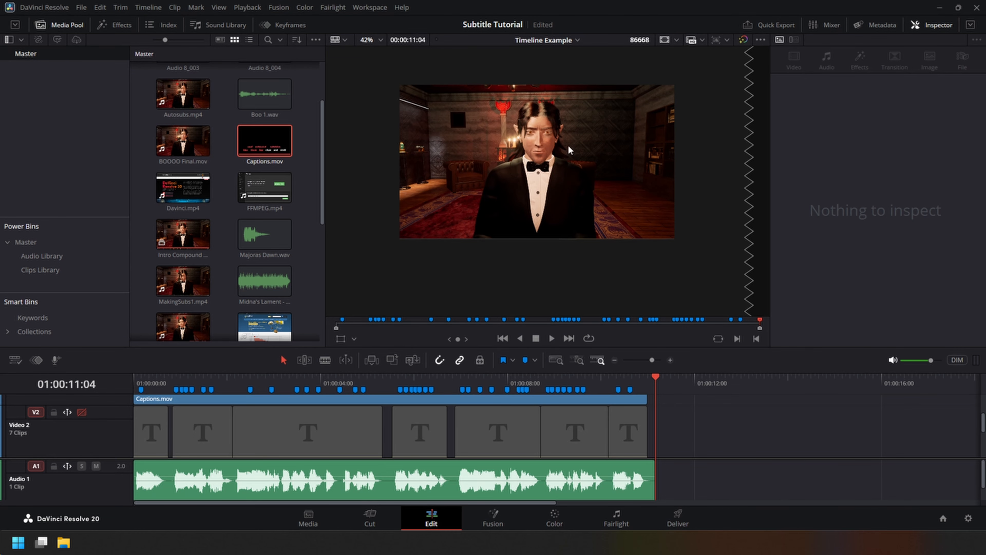
pyautogui.click(578, 387)
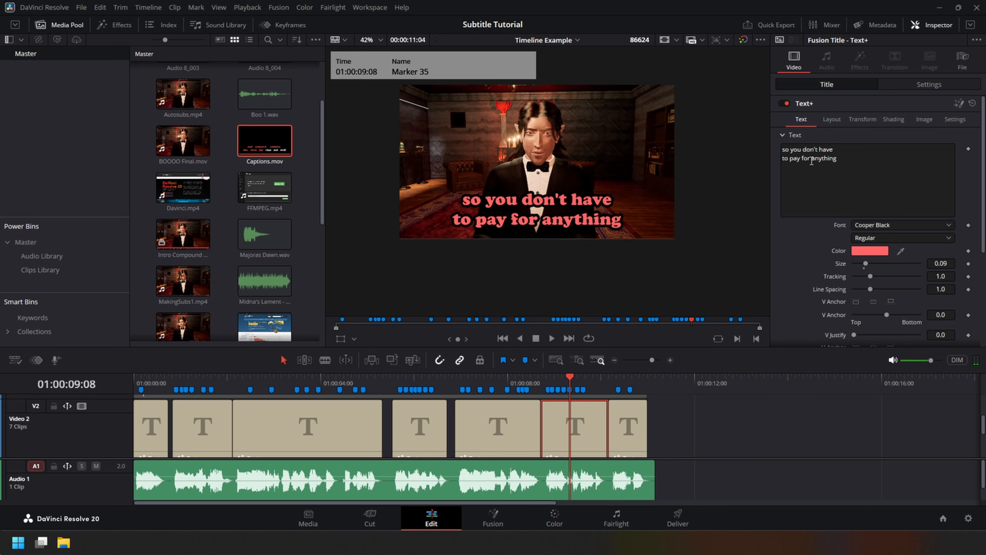
pyautogui.click(811, 159)
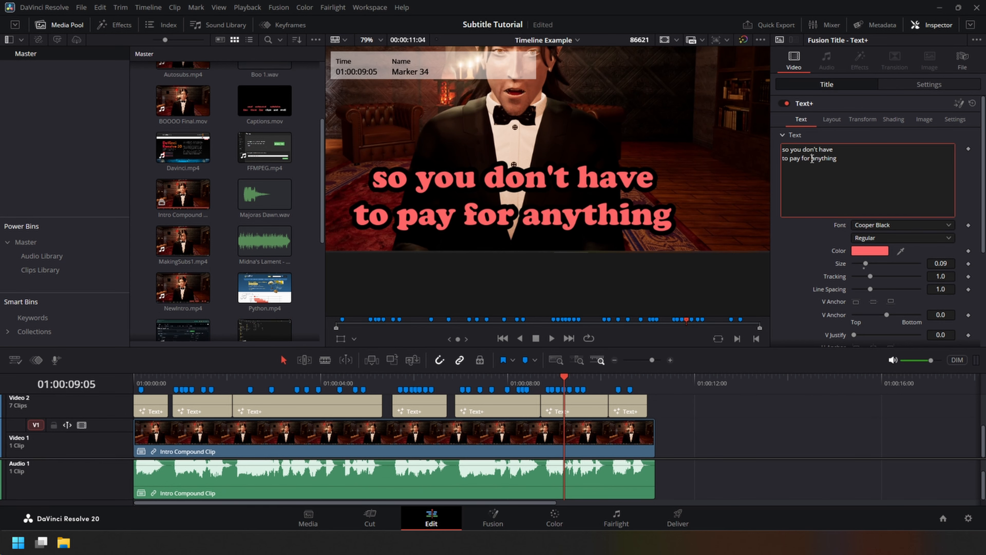
pyautogui.write('<i>')
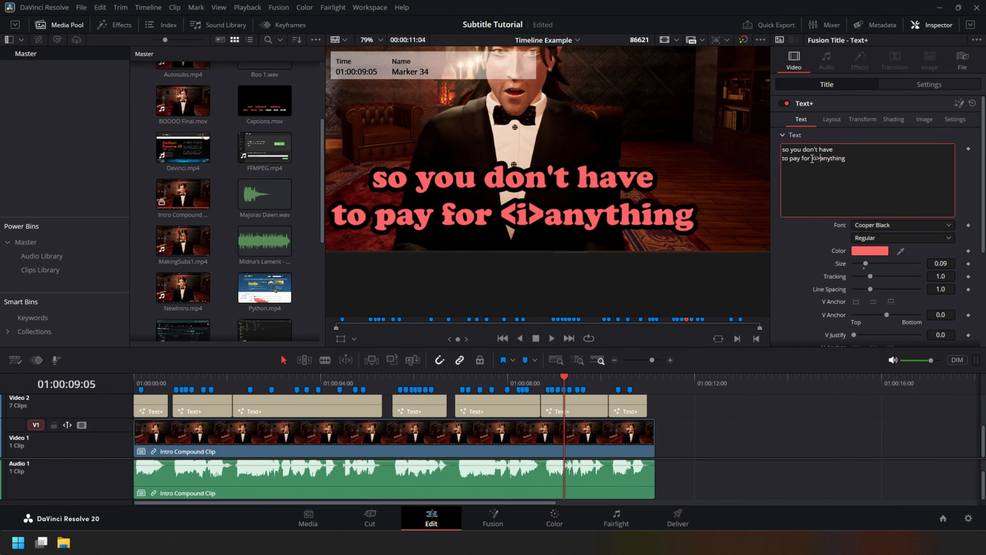
pyautogui.press('End')
pyautogui.write('</i')
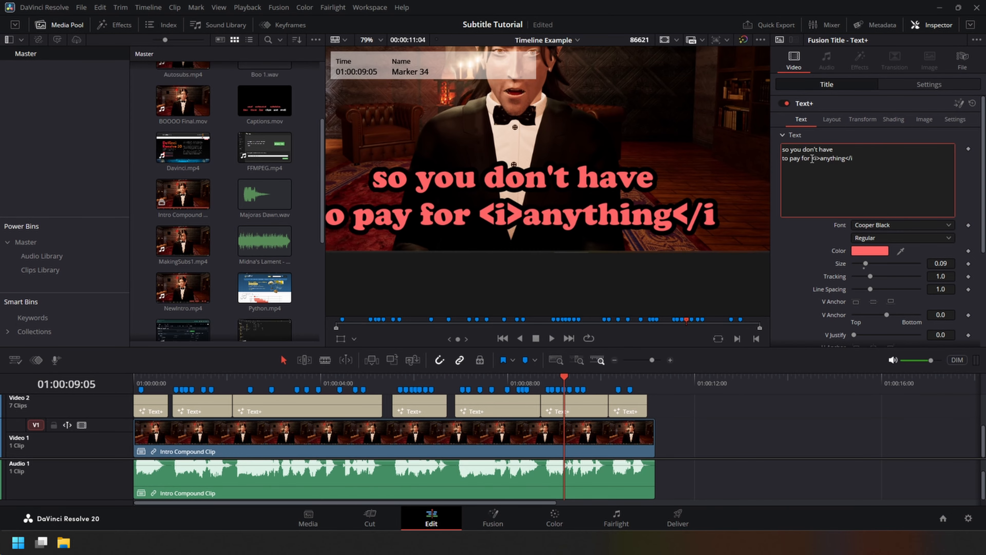
pyautogui.write('>')
pyautogui.hotkey('ctrl', 's')
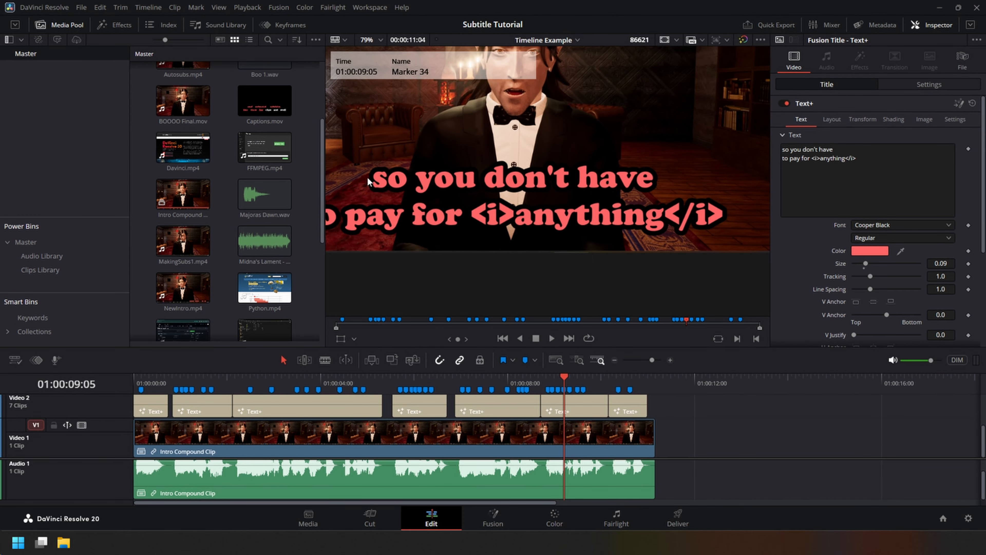
# Run the ExportCaptions script on the timeline, and run RunScript.bat in the DynamicCaptionProcessor folder to render the caption overlay.
pyautogui.click(370, 7)
pyautogui.moveTo(379, 280)
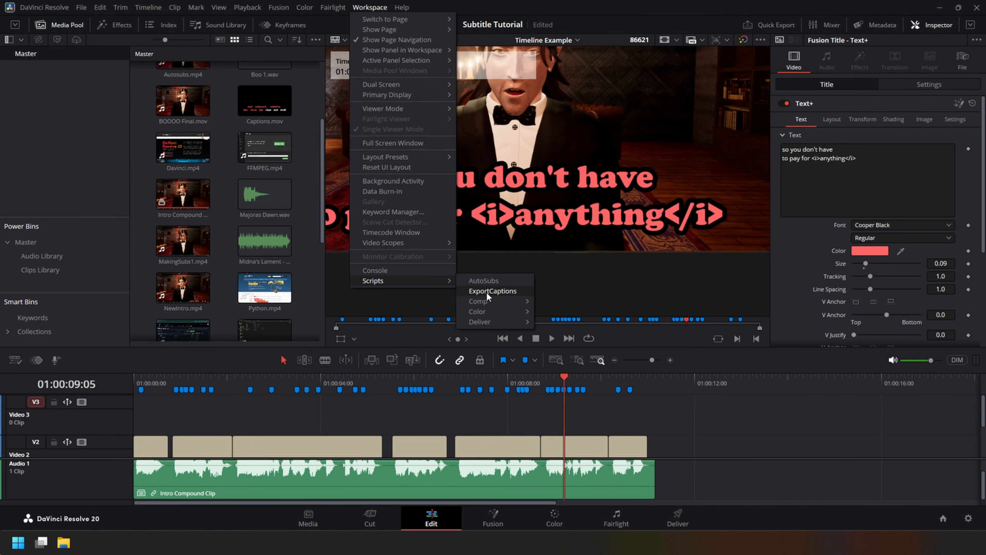
pyautogui.click(487, 291)
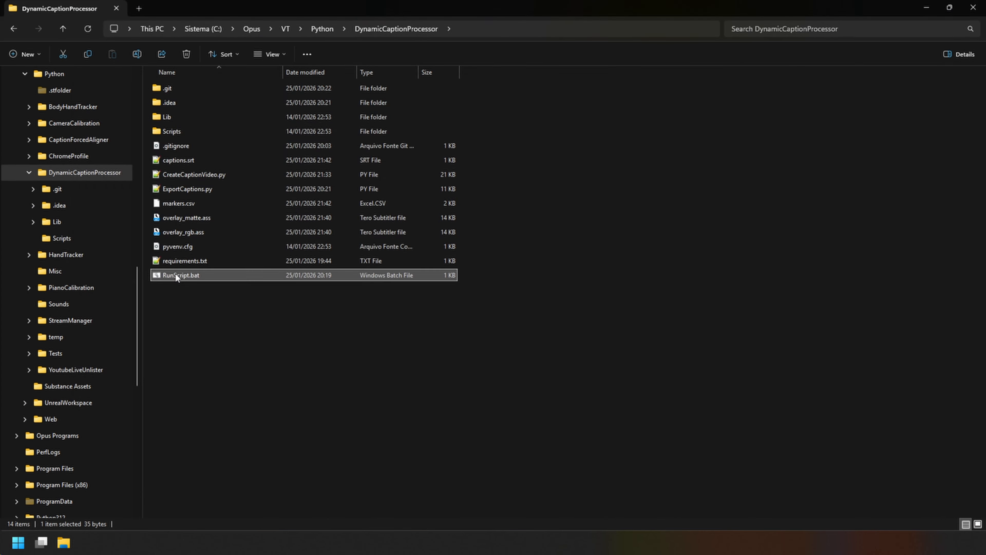
pyautogui.doubleClick(175, 273)
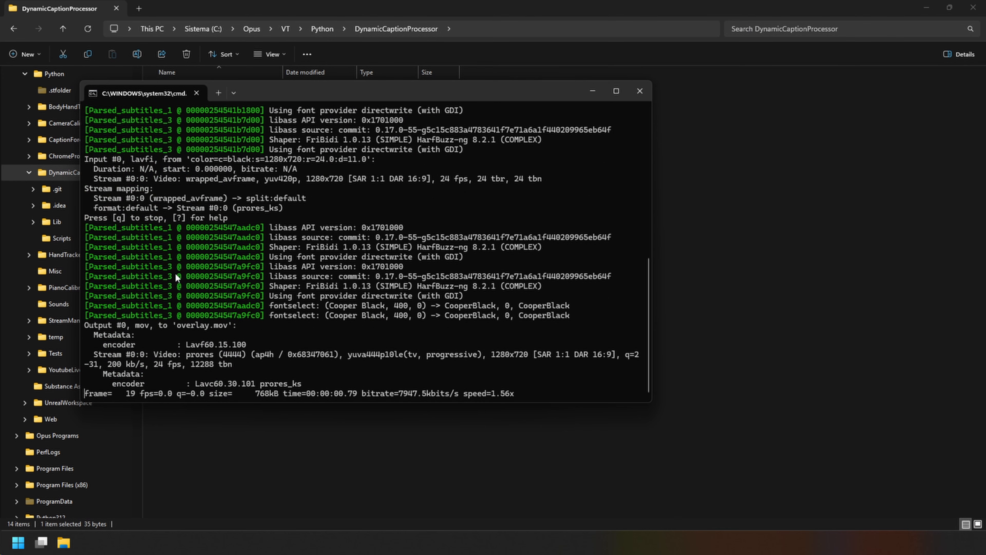
# Rename the rendered overlay.mov in the DynamicCaptionProcessor folder as overlay2.mov.
pyautogui.press('F2')
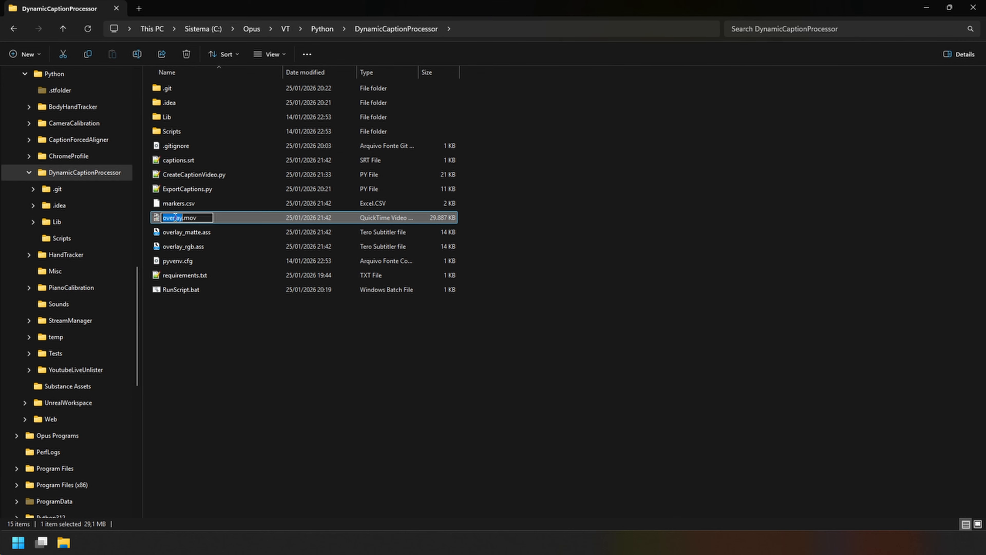
pyautogui.press('Right')
pyautogui.write('2')
pyautogui.press('Return')
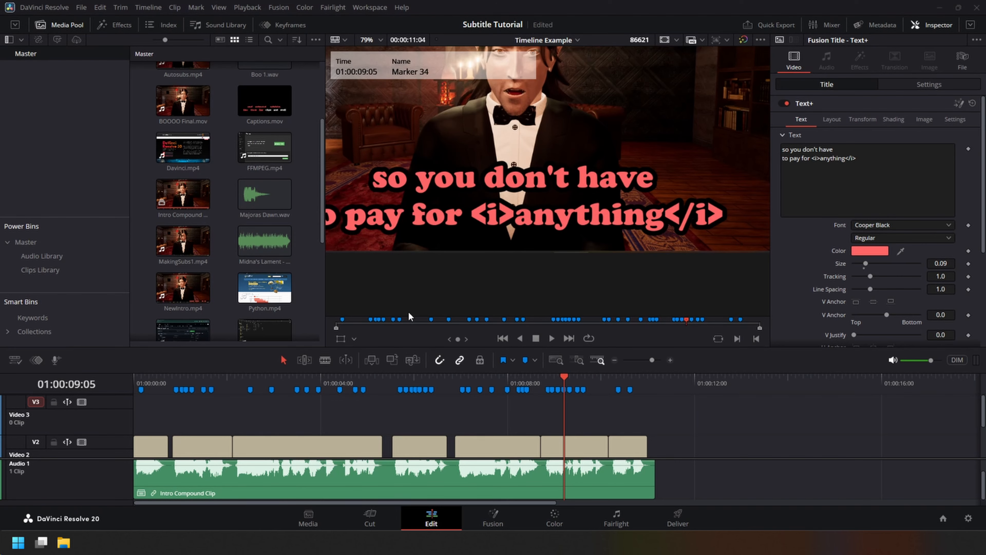
# Place overlay2.mov at the start of Video 3 in the DaVinci Resolve timeline, disable Video 2, and start playback.
pyautogui.moveTo(409, 312); pyautogui.dragTo(136, 427)
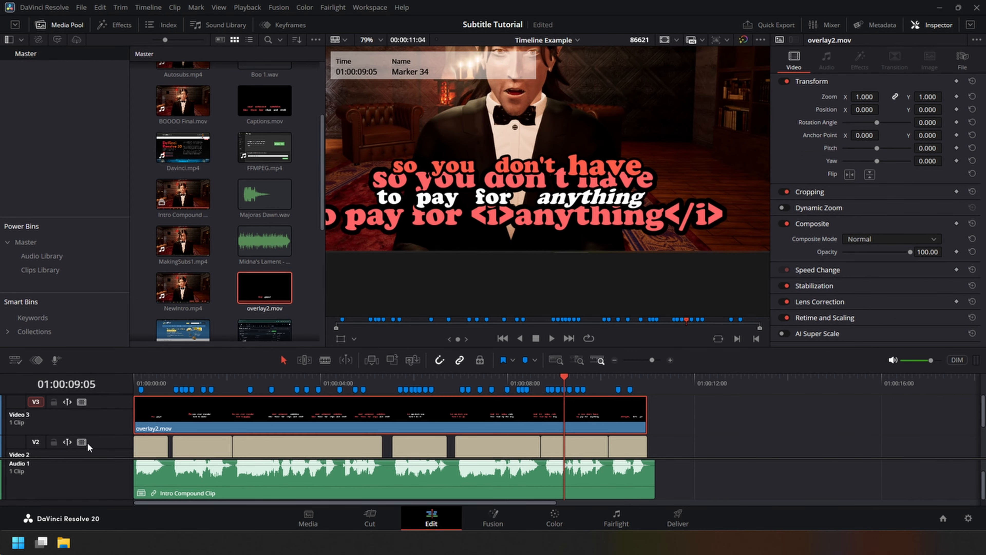
pyautogui.click(81, 442)
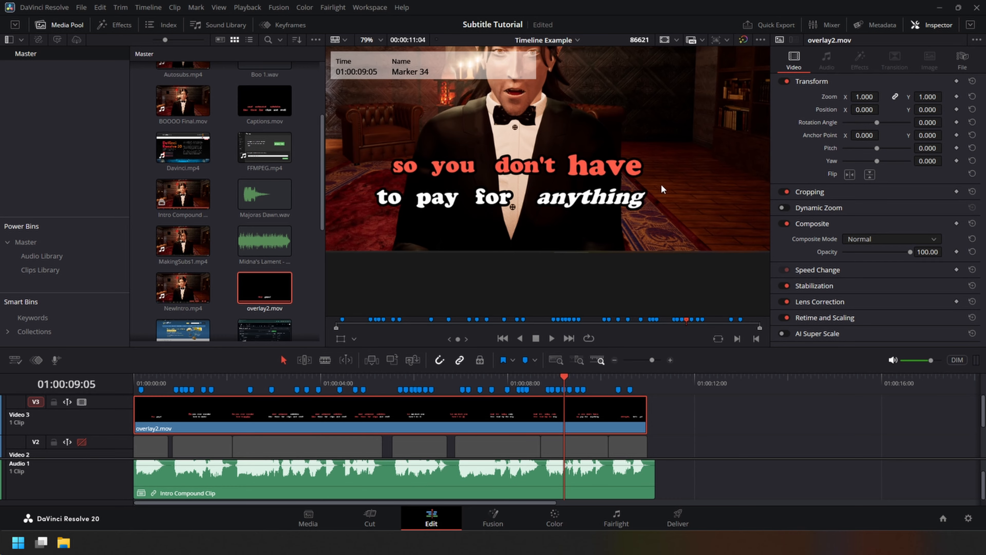
pyautogui.press('space')
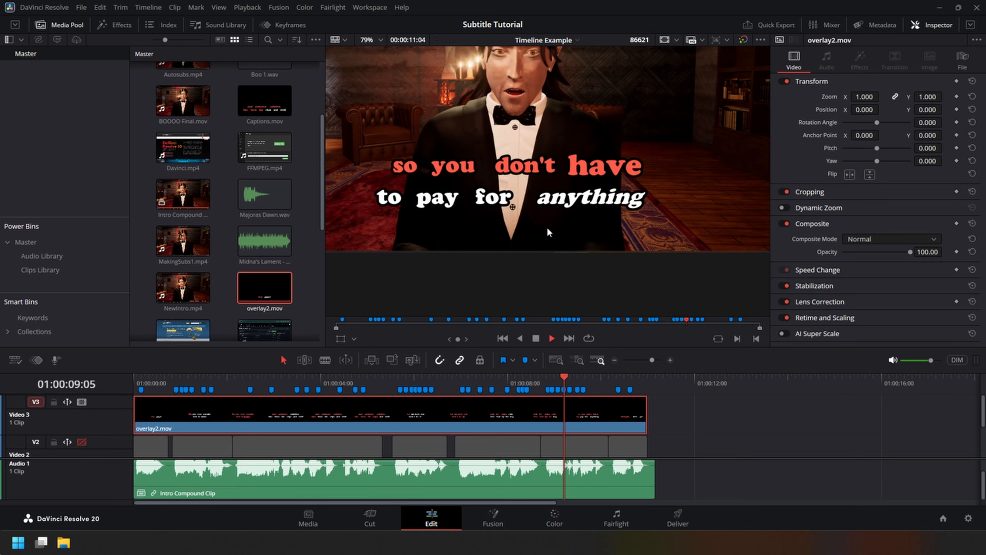